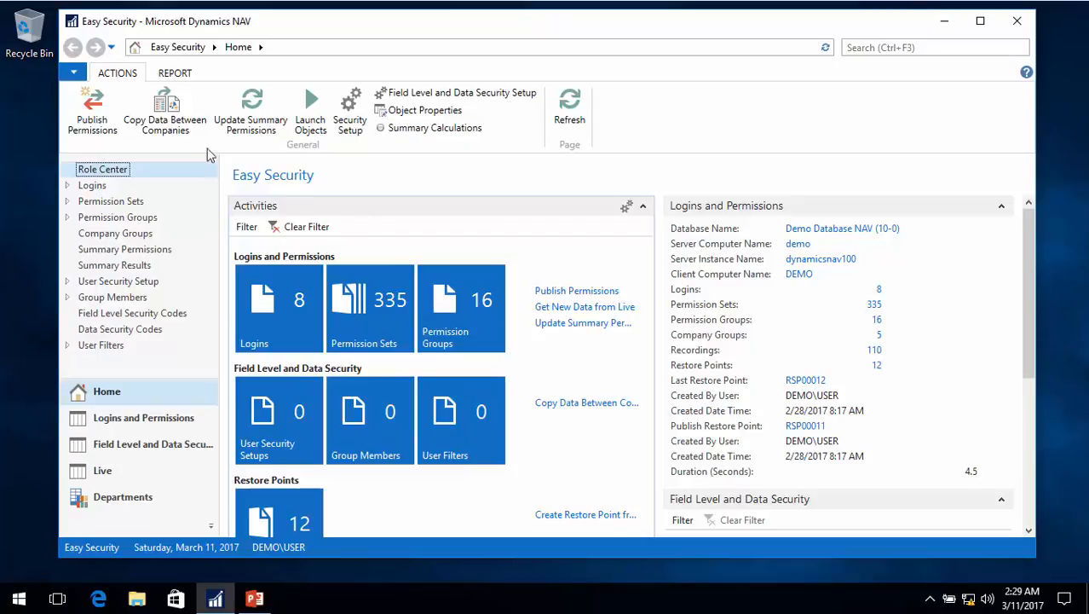
- Examine the source table setups of the field level and data security setup, including their page assignments
{"action": "left_click", "coordinate": [464, 94]}
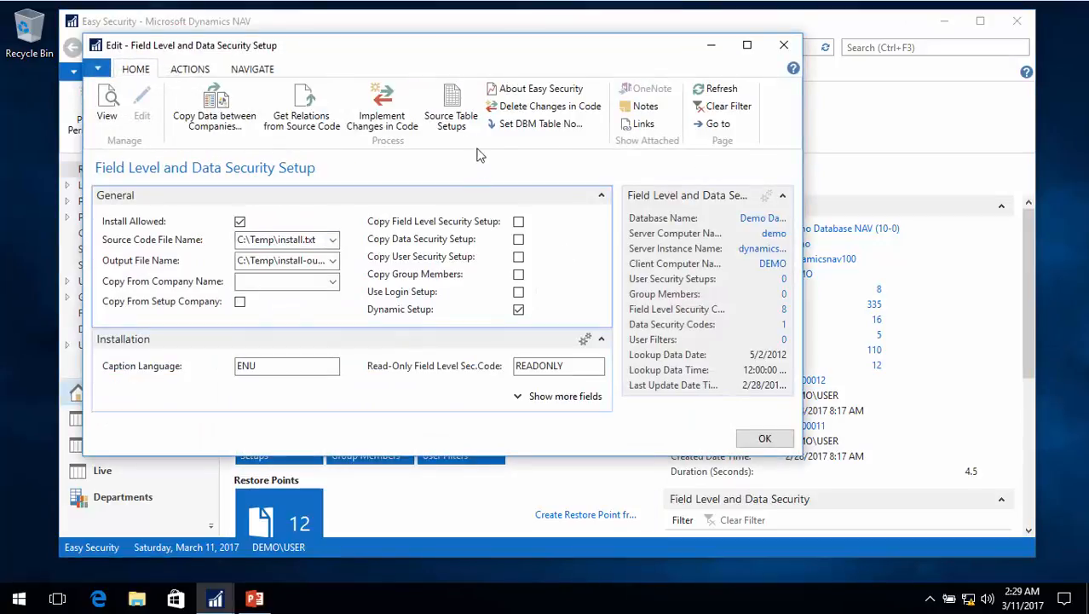
{"action": "left_click", "coordinate": [452, 107]}
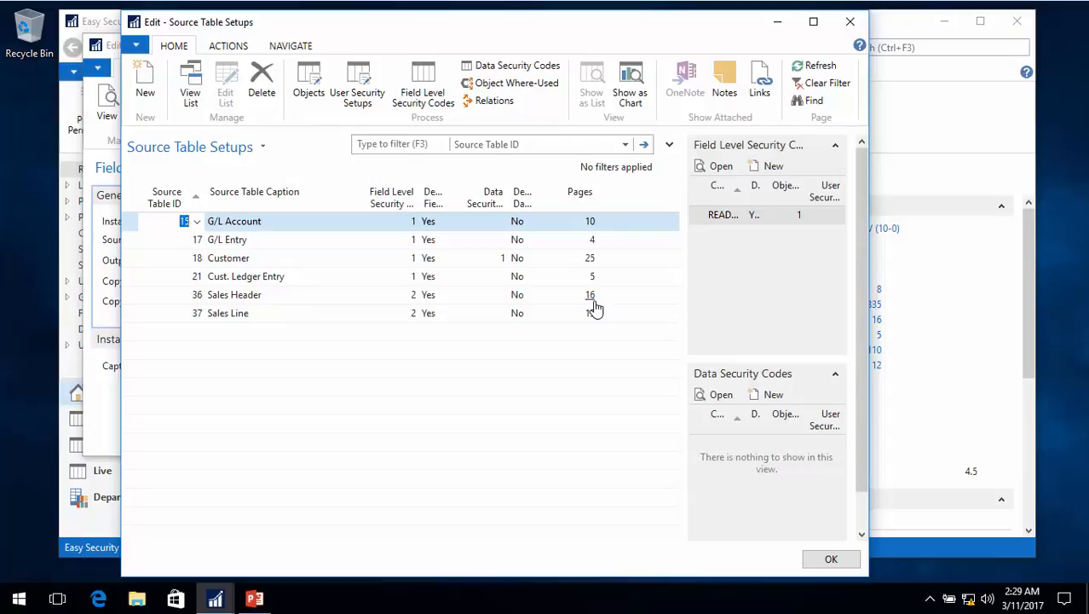
{"action": "key", "text": "Escape"}
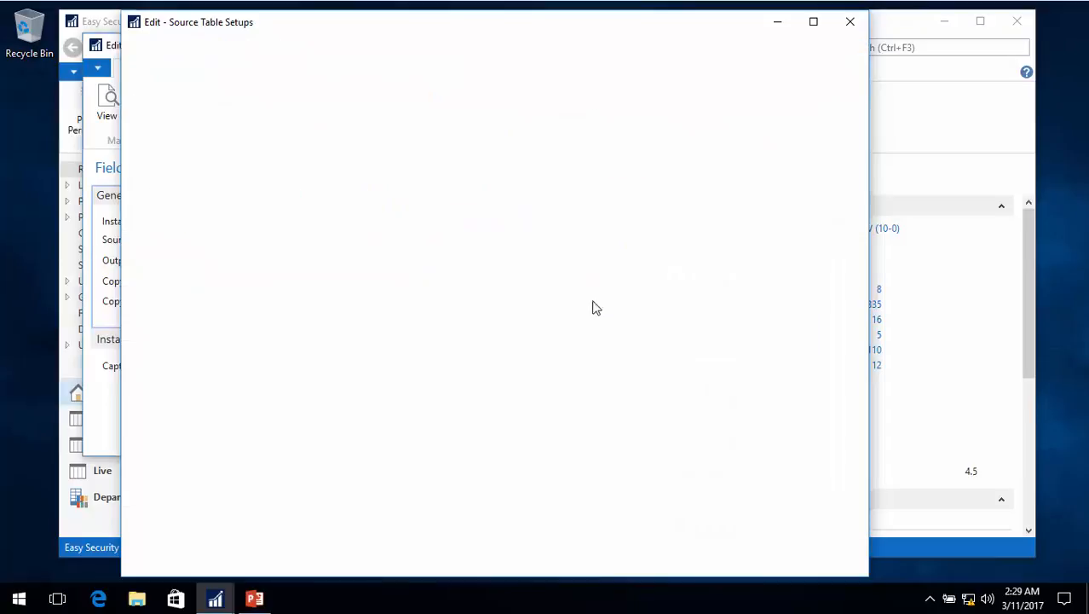
{"action": "key", "text": "Escape"}
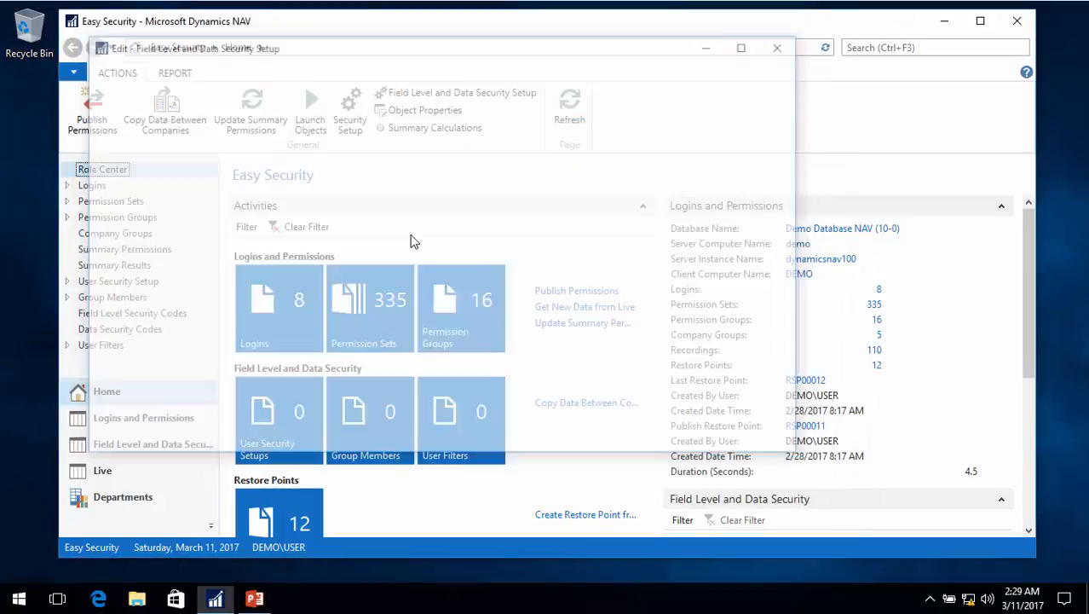
- Switch the active company to CRONUS North America
{"action": "left_click", "coordinate": [77, 73]}
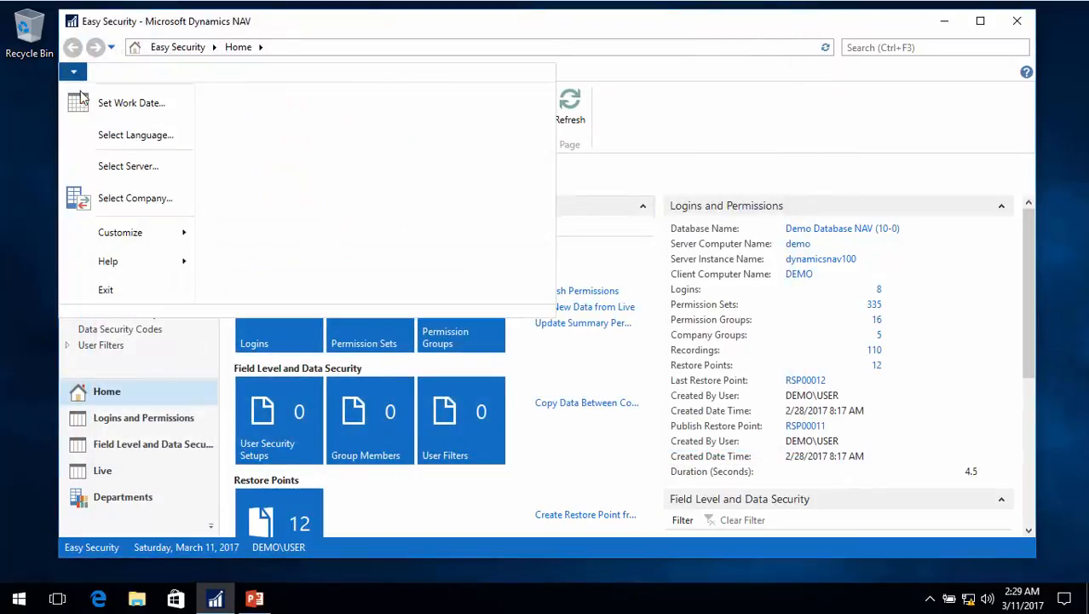
{"action": "left_click", "coordinate": [128, 201]}
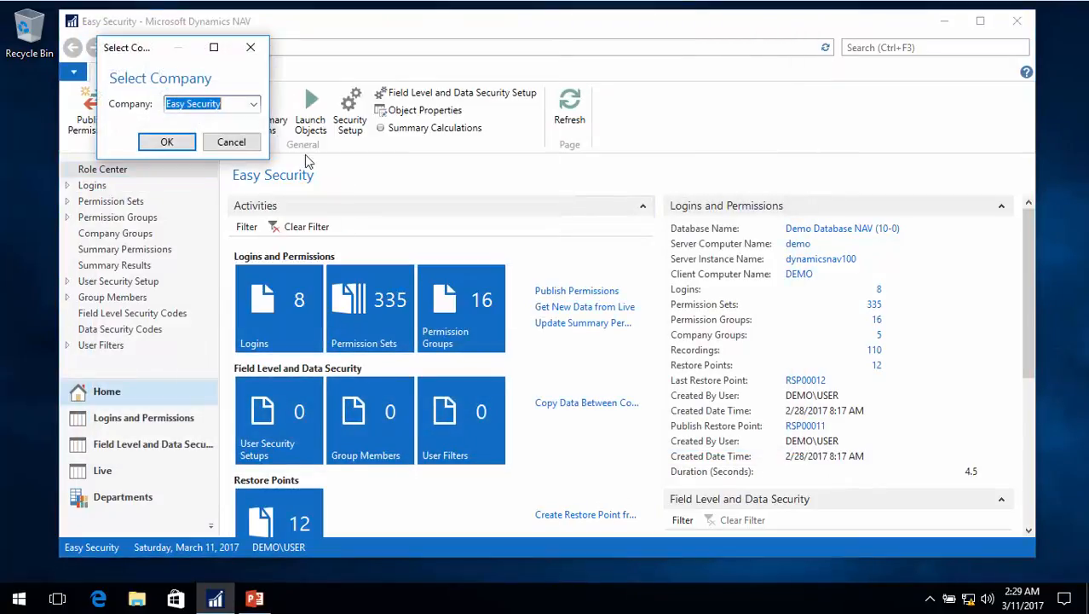
{"action": "left_click", "coordinate": [253, 106]}
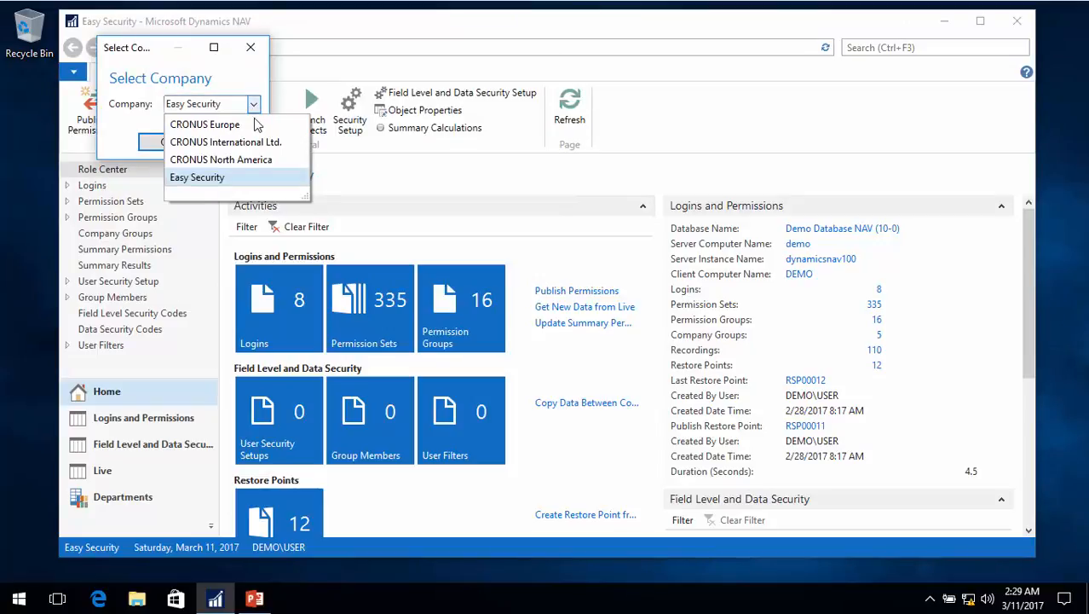
{"action": "left_click", "coordinate": [224, 159]}
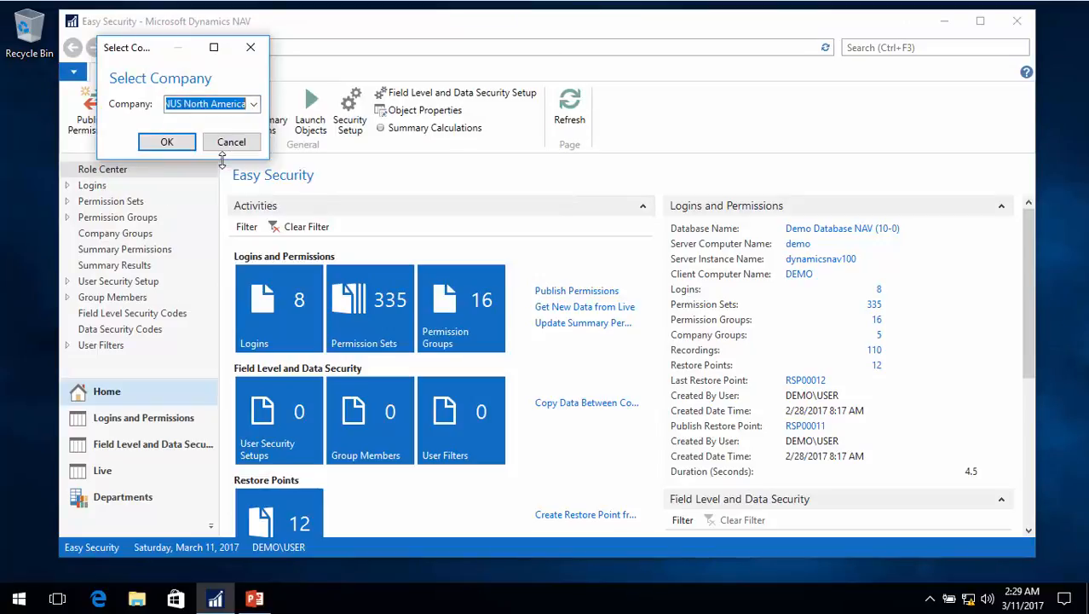
{"action": "left_click", "coordinate": [166, 145]}
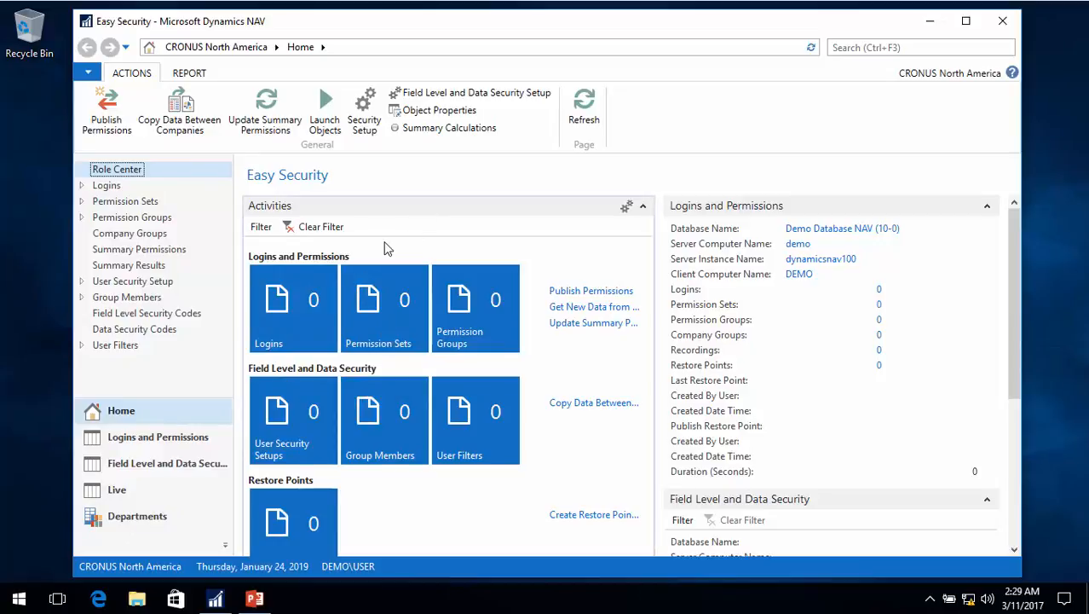
- In the field level and data security setup, choose Easy Security as copy-from company and enable copying from the setup company, including both security setups
{"action": "left_click", "coordinate": [475, 94]}
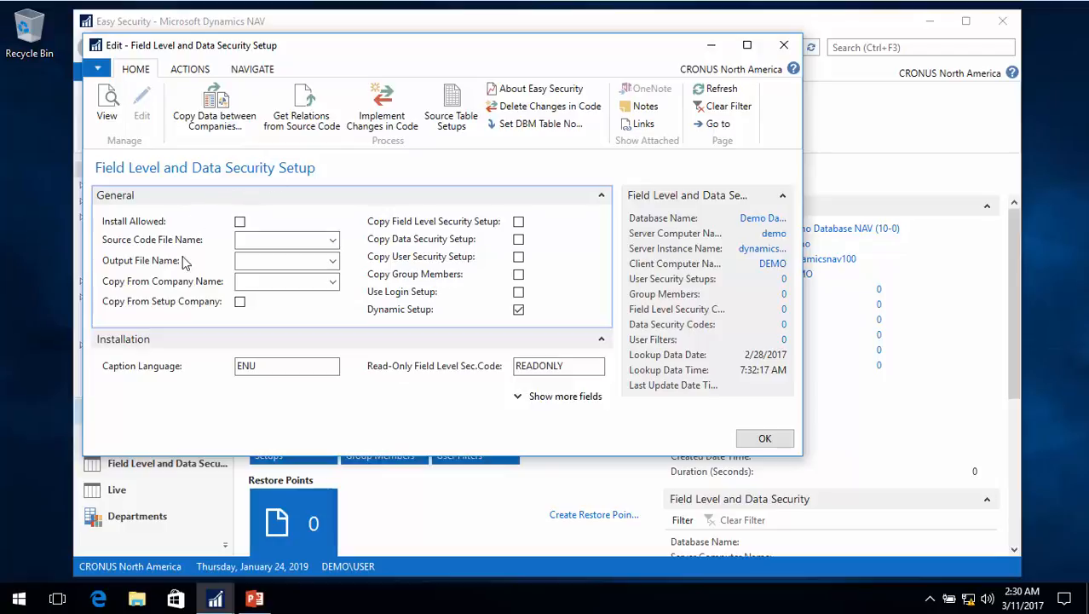
{"action": "left_click", "coordinate": [332, 282]}
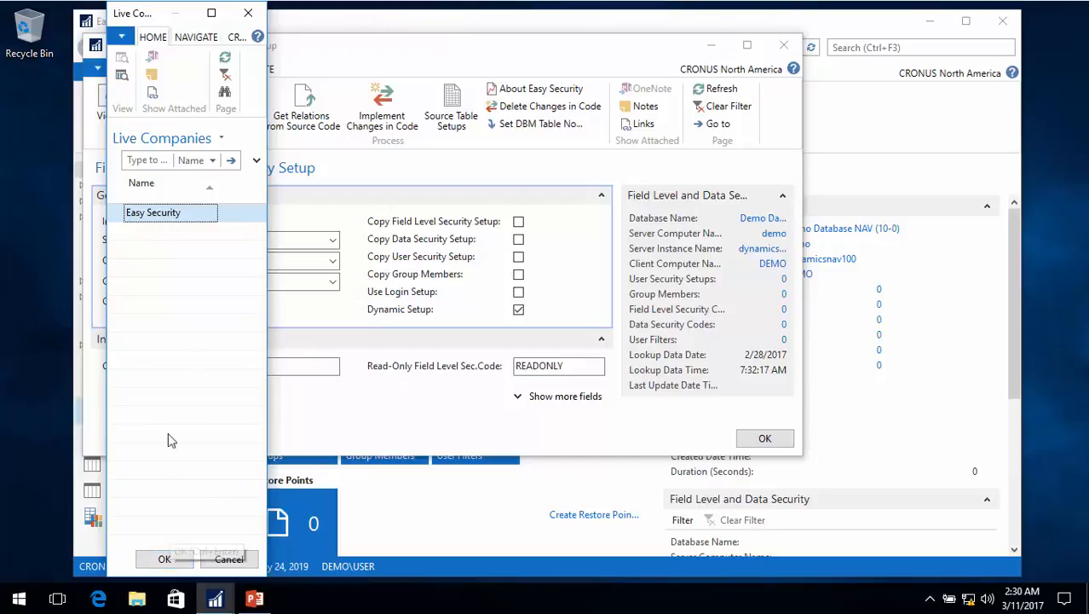
{"action": "left_click", "coordinate": [163, 558]}
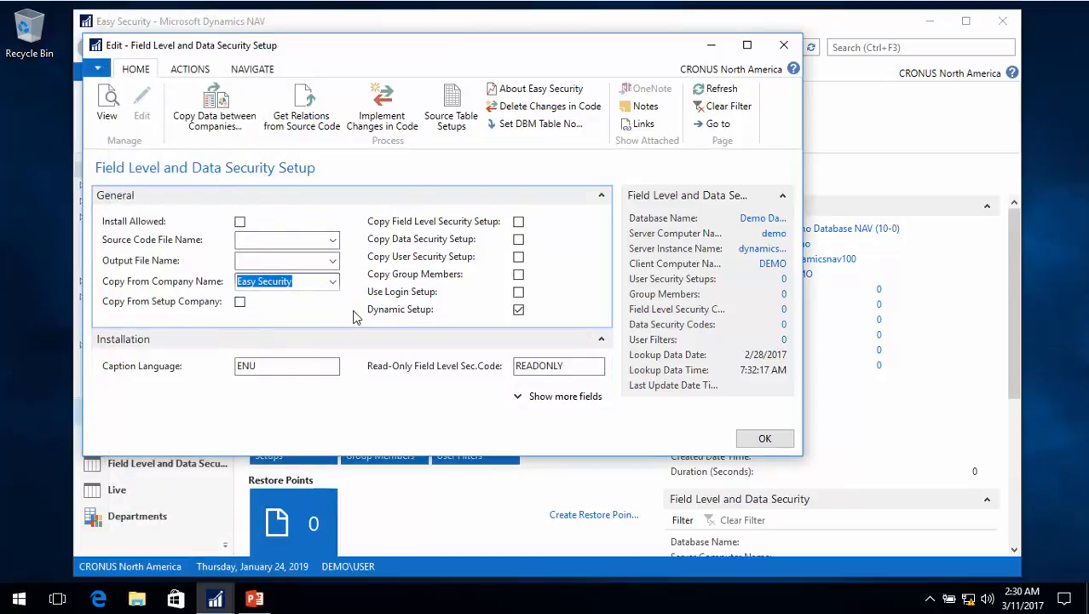
{"action": "left_click", "coordinate": [240, 305]}
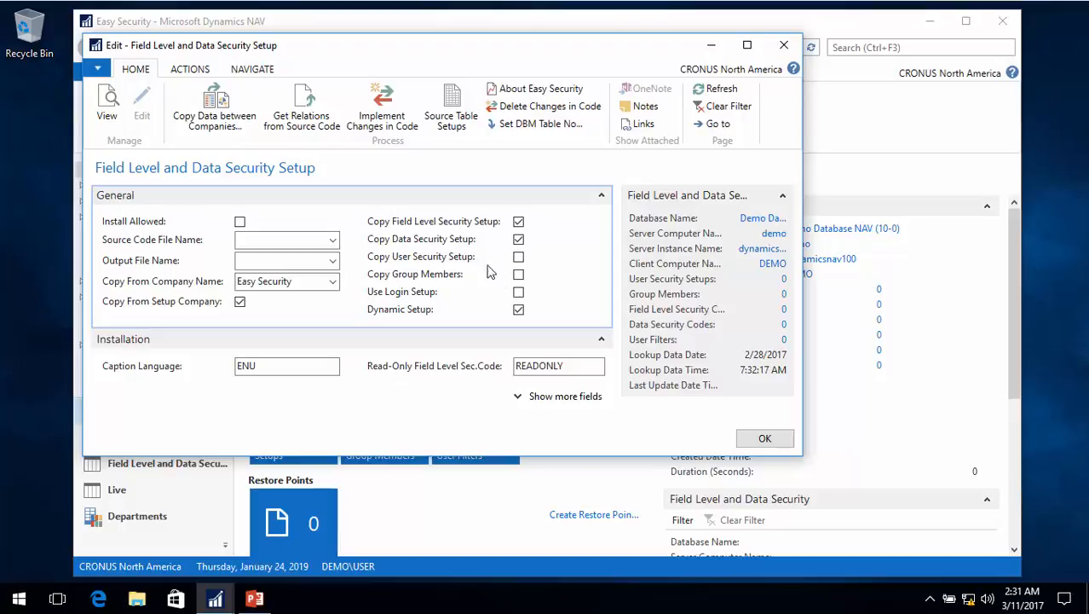
- Copy the field level and data security data into CRONUS North America and close the setup
{"action": "left_click", "coordinate": [219, 113]}
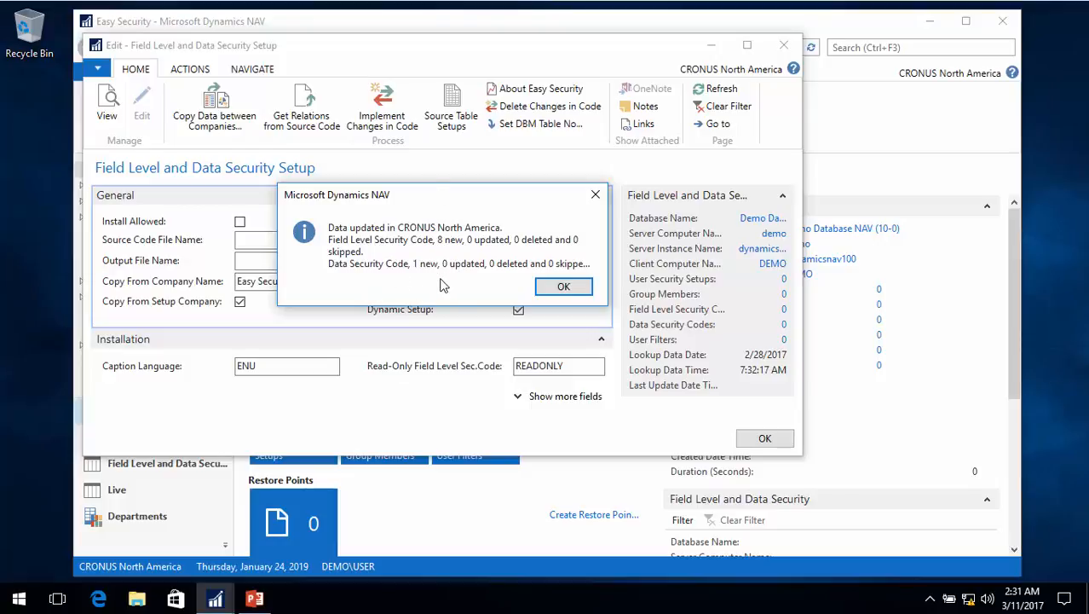
{"action": "key", "text": "Return"}
{"action": "key", "text": "Escape"}
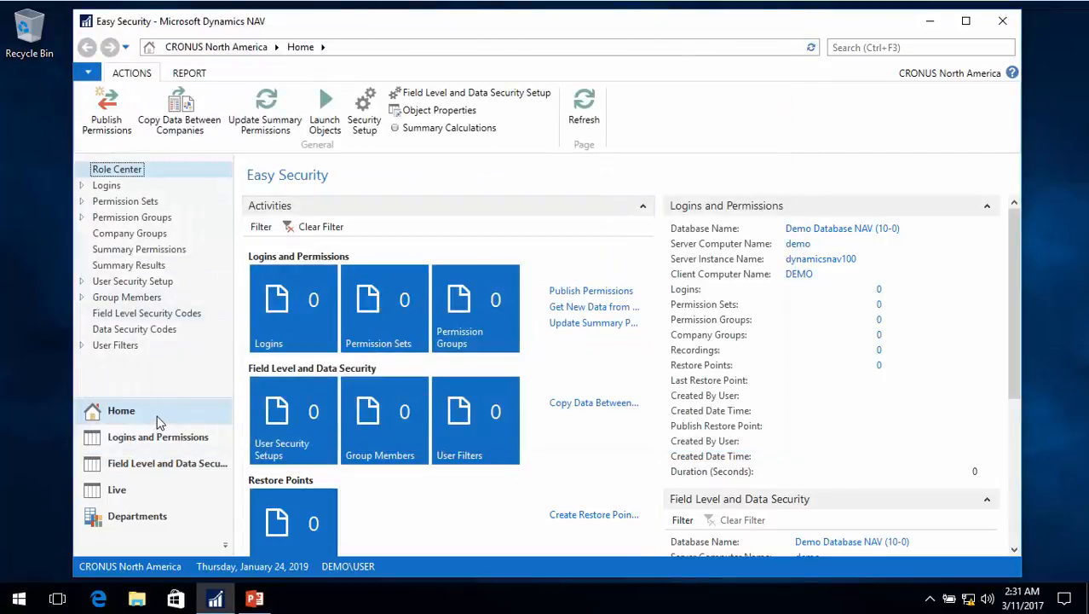
- Create field level security code ADDRESS for source table 18 with the permissions copied from Default and the description "Address Only"
{"action": "left_click", "coordinate": [143, 315]}
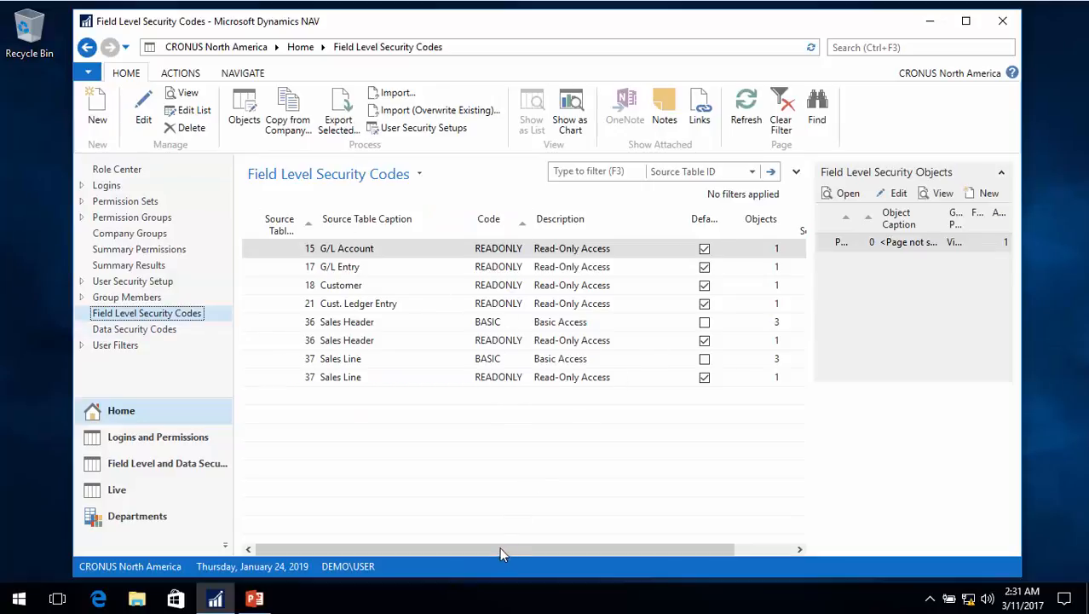
{"action": "left_click_drag", "start_coordinate": [499, 552], "coordinate": [623, 541]}
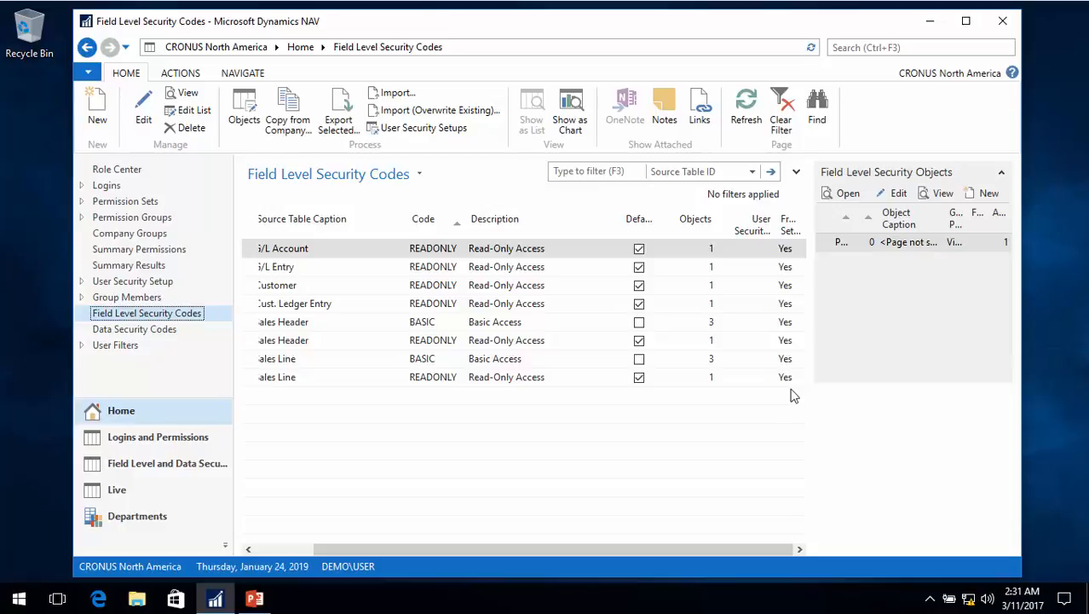
{"action": "left_click", "coordinate": [98, 109]}
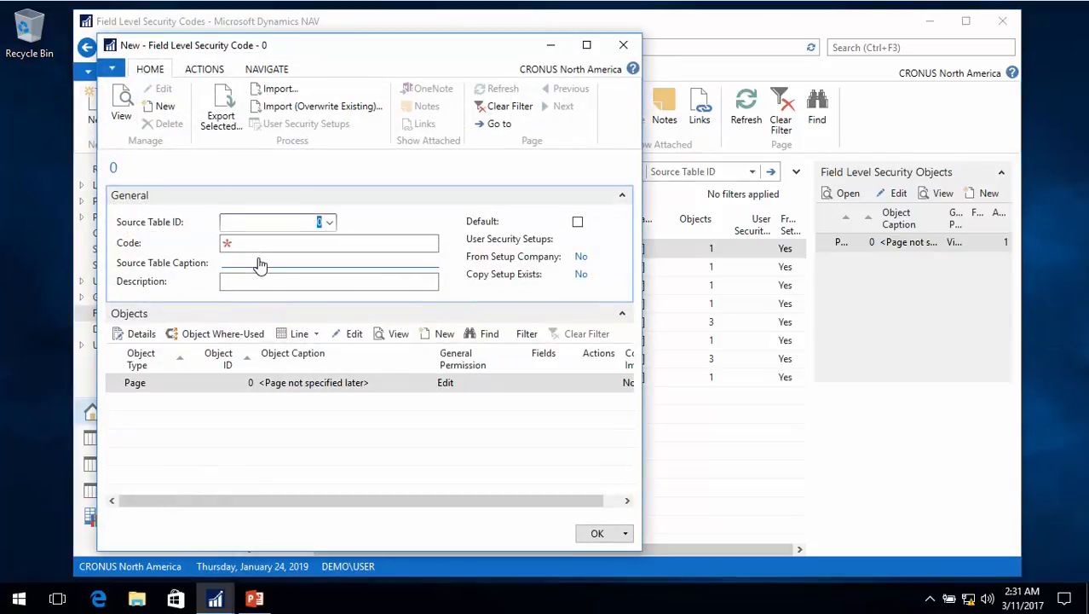
{"action": "key", "text": "Tab"}
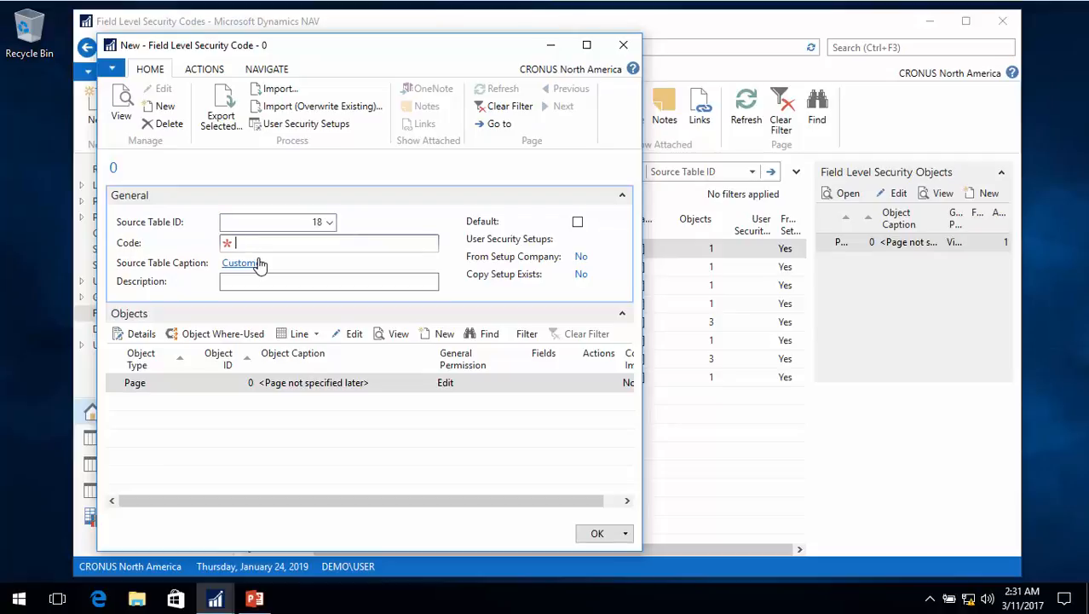
{"action": "key", "text": "Tab"}
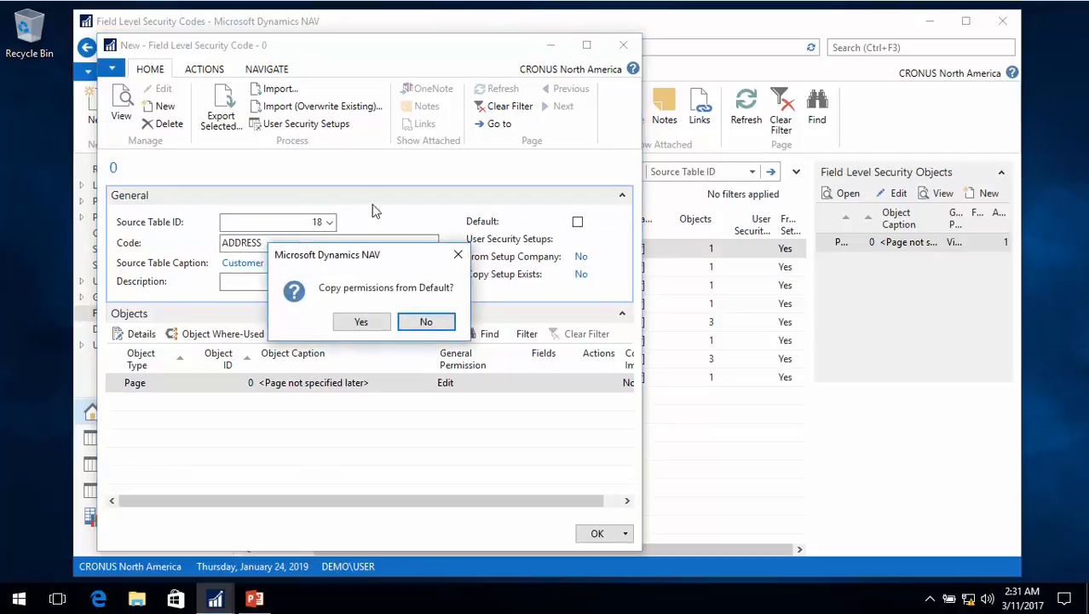
{"action": "left_click", "coordinate": [361, 323]}
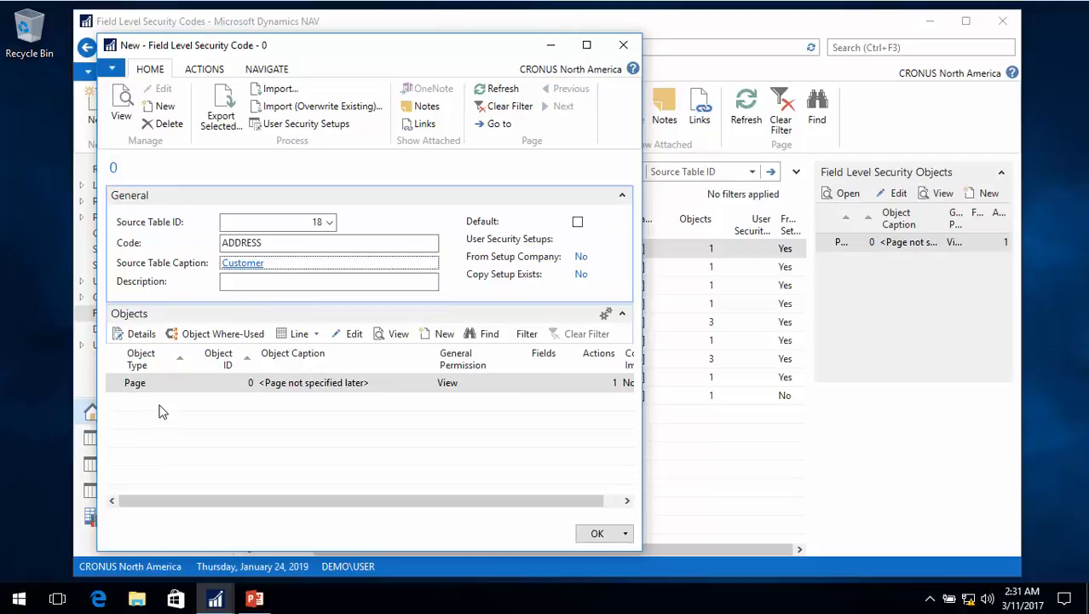
{"action": "left_click", "coordinate": [266, 283]}
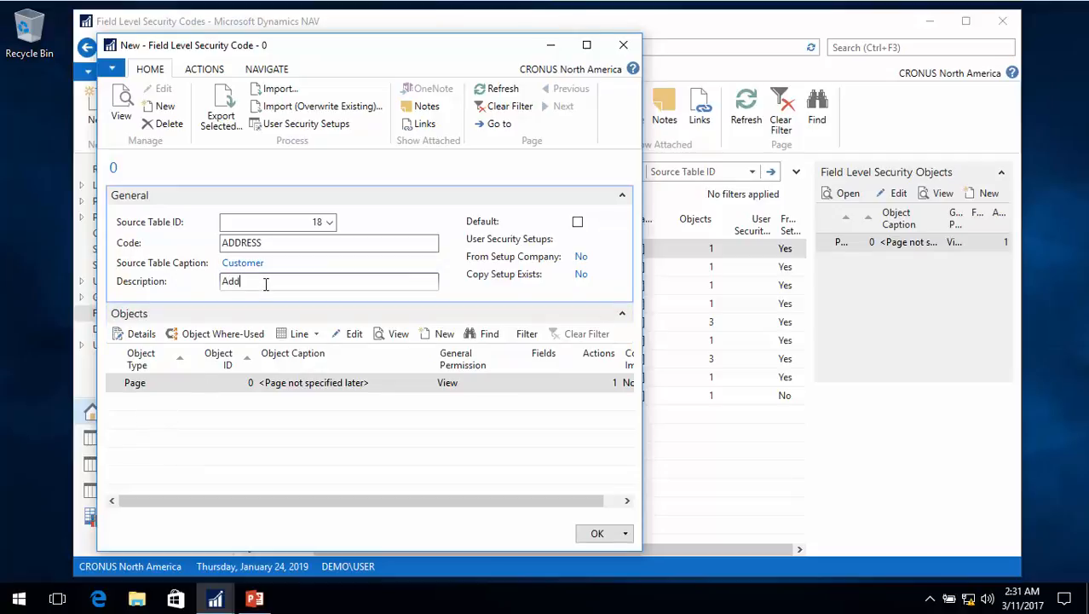
{"action": "type", "text": "Address Only"}
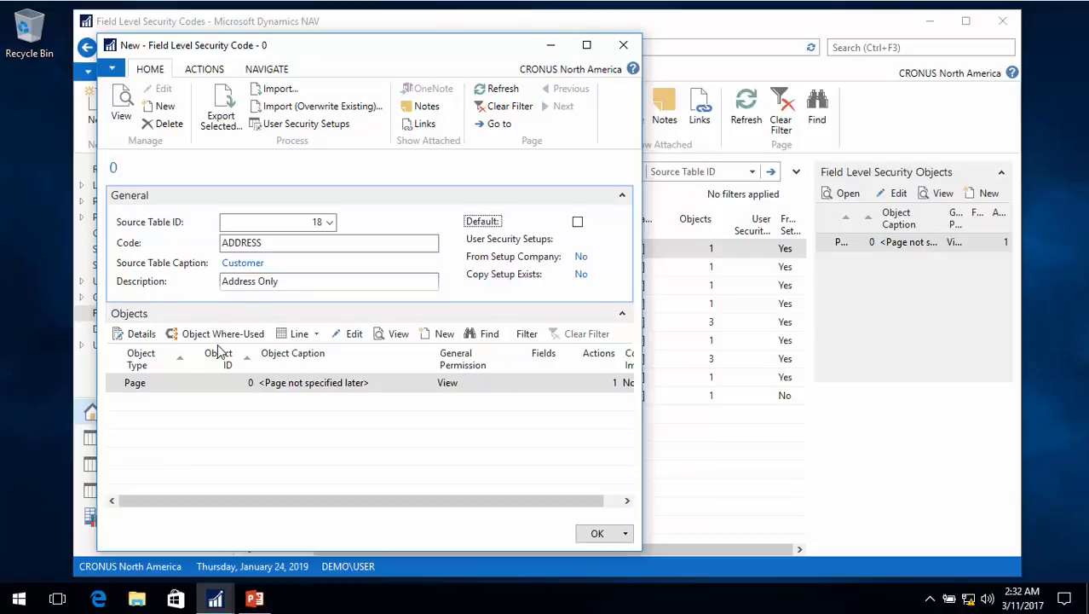
- Add page 21, Customer Card, as a new object line of the ADDRESS security code
{"action": "left_click", "coordinate": [217, 404]}
{"action": "left_click", "coordinate": [248, 402]}
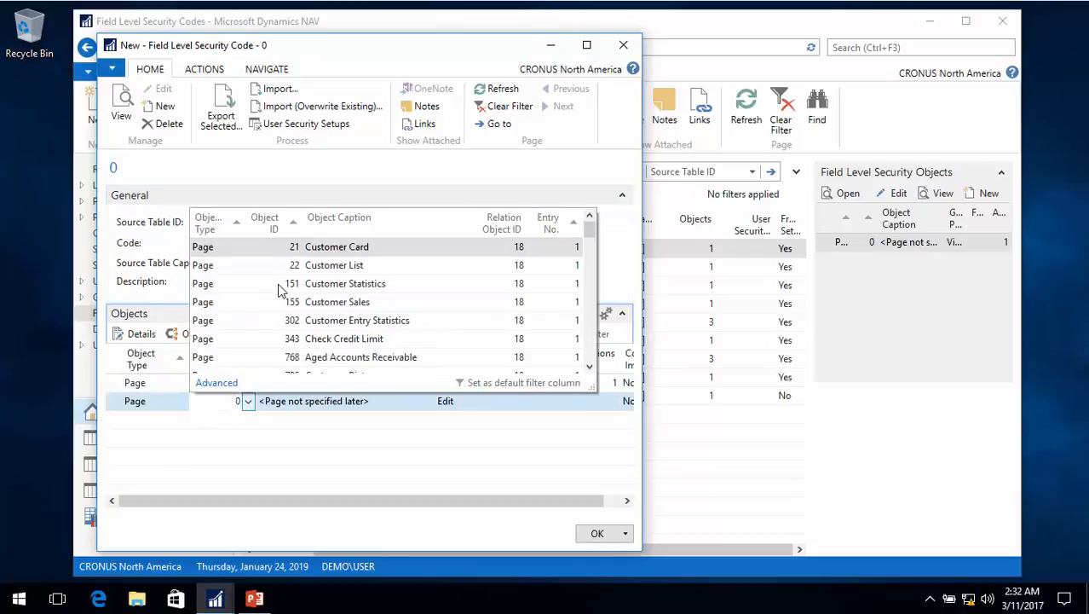
{"action": "left_click", "coordinate": [332, 244]}
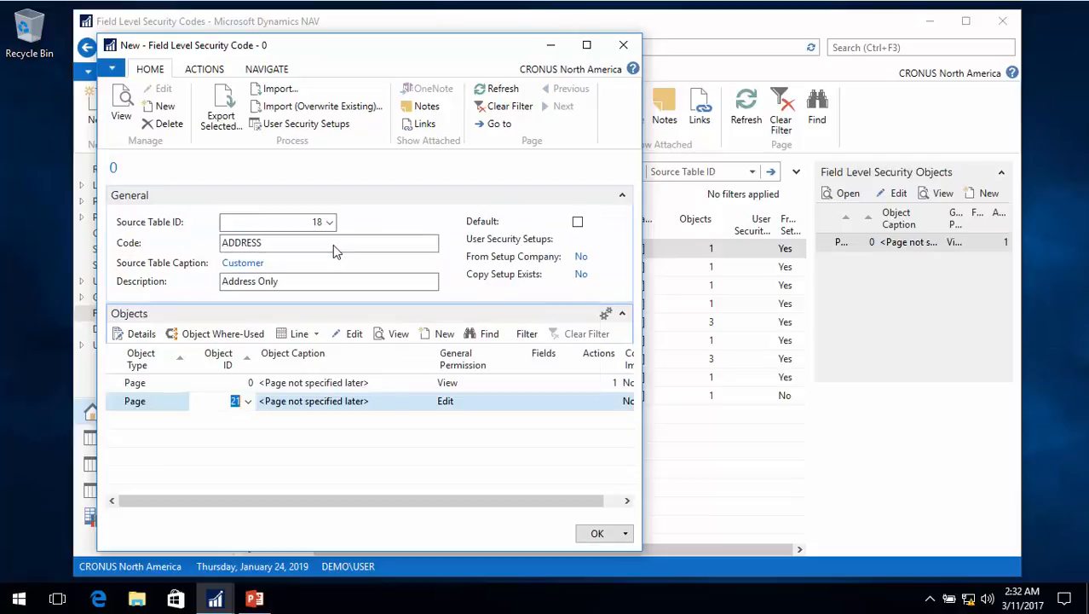
{"action": "left_click", "coordinate": [464, 402]}
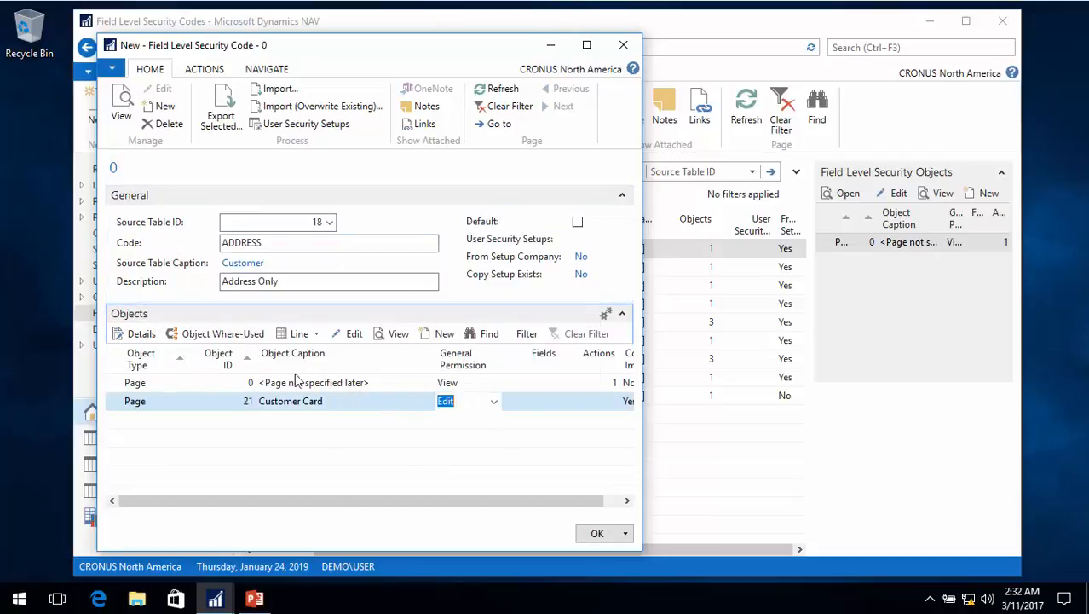
- In the Customer Card object details, set the permission for all fields not specifically controlled to View
{"action": "left_click", "coordinate": [143, 335]}
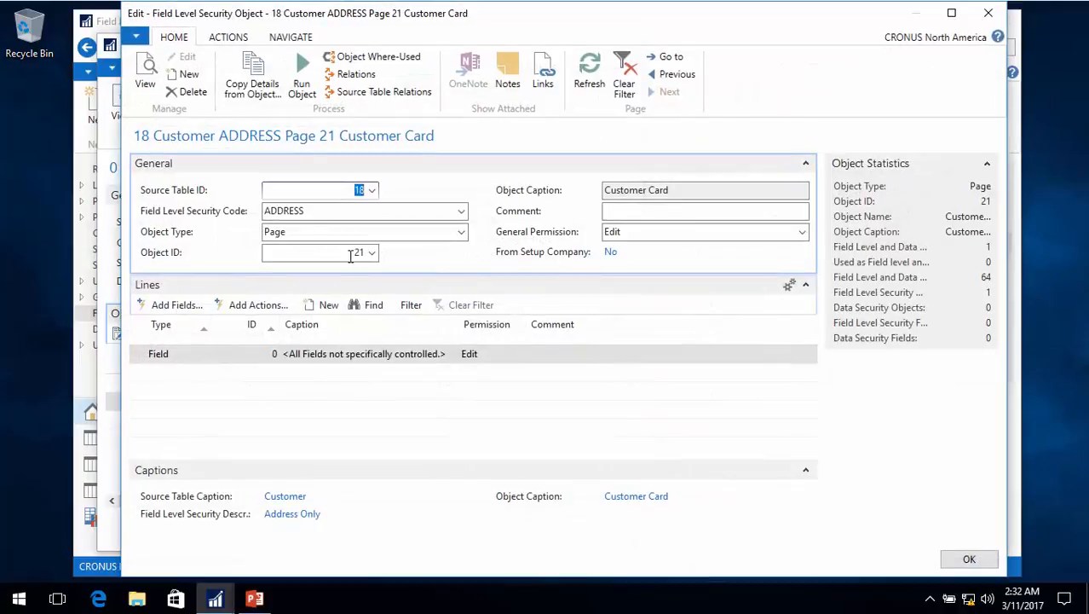
{"action": "left_click", "coordinate": [512, 360]}
{"action": "left_click", "coordinate": [493, 394]}
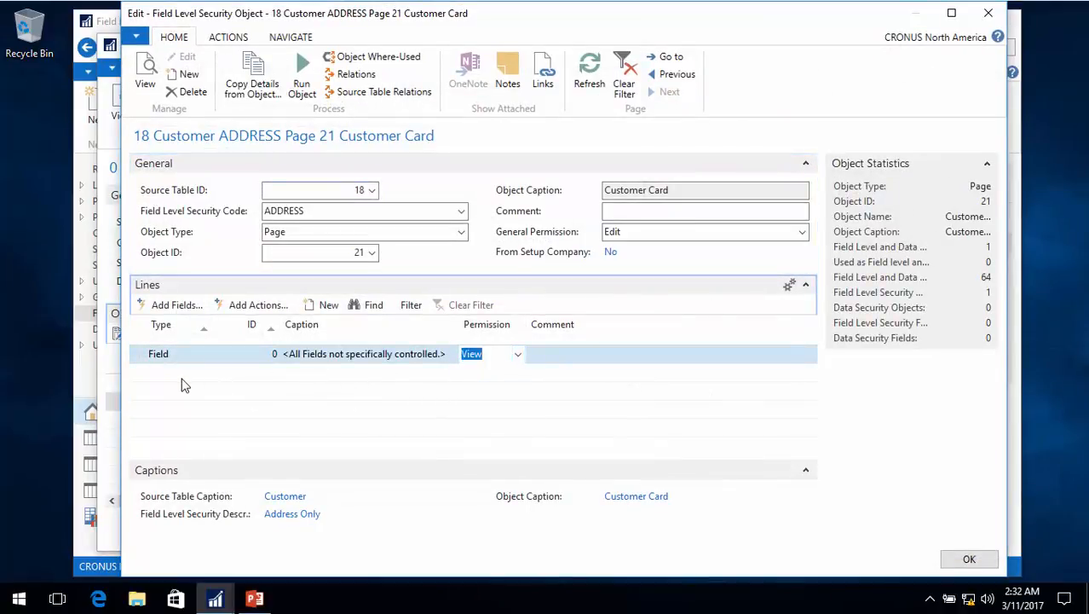
- Add the Name, Name 2, Address, Address 2, City, Contact, Post Code and County fields to the Customer Card lines with Edit permission
{"action": "left_click", "coordinate": [155, 304]}
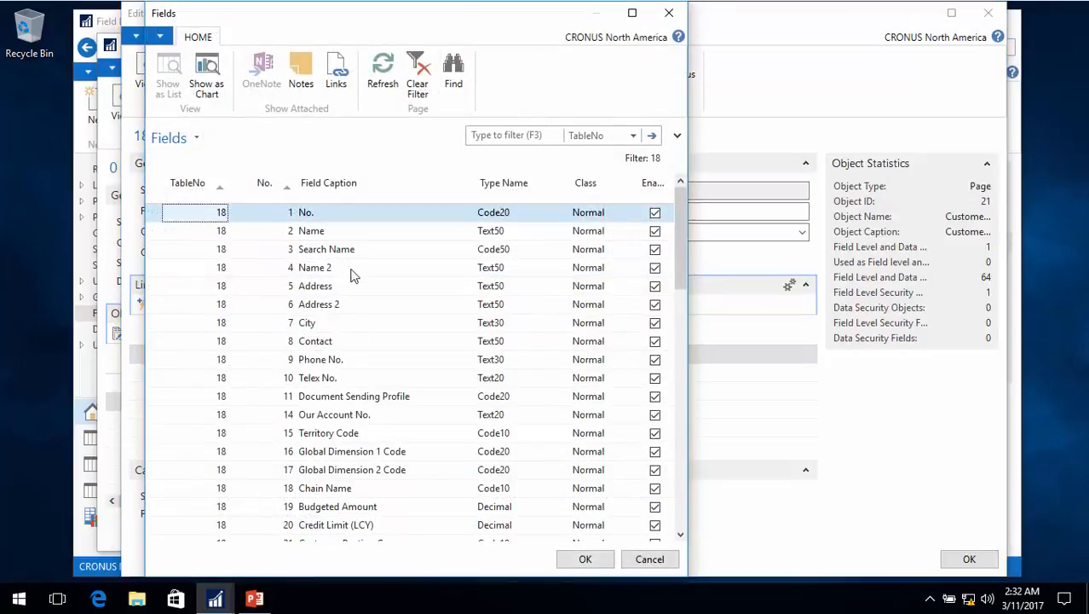
{"action": "left_click", "coordinate": [329, 230]}
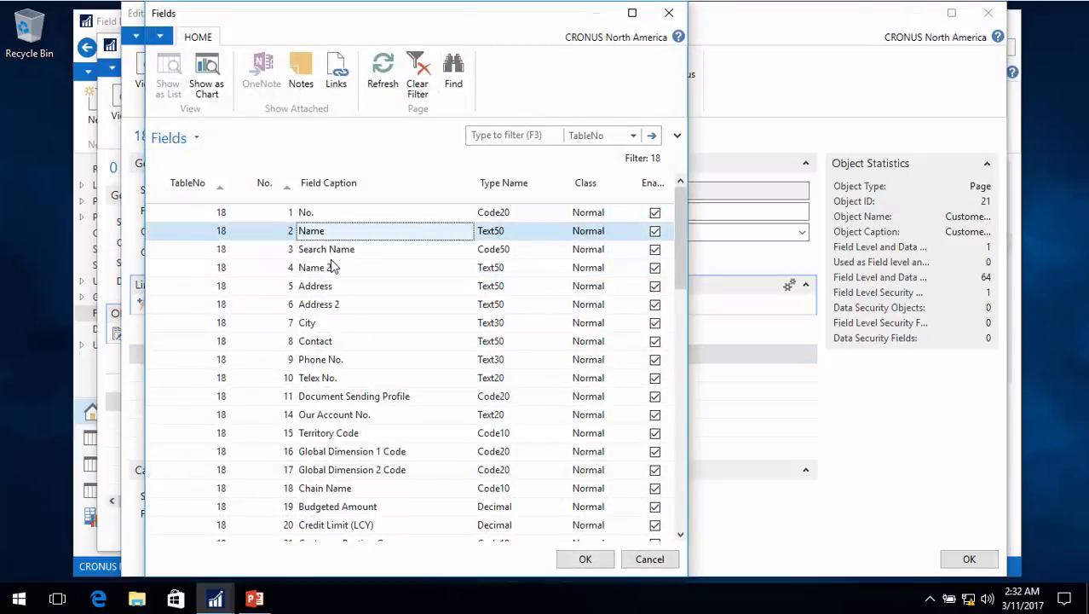
{"action": "left_click", "coordinate": [329, 268], "text": "ctrl"}
{"action": "left_click", "coordinate": [332, 287], "text": "ctrl"}
{"action": "left_click", "coordinate": [333, 304], "text": "ctrl"}
{"action": "left_click", "coordinate": [332, 323], "text": "ctrl"}
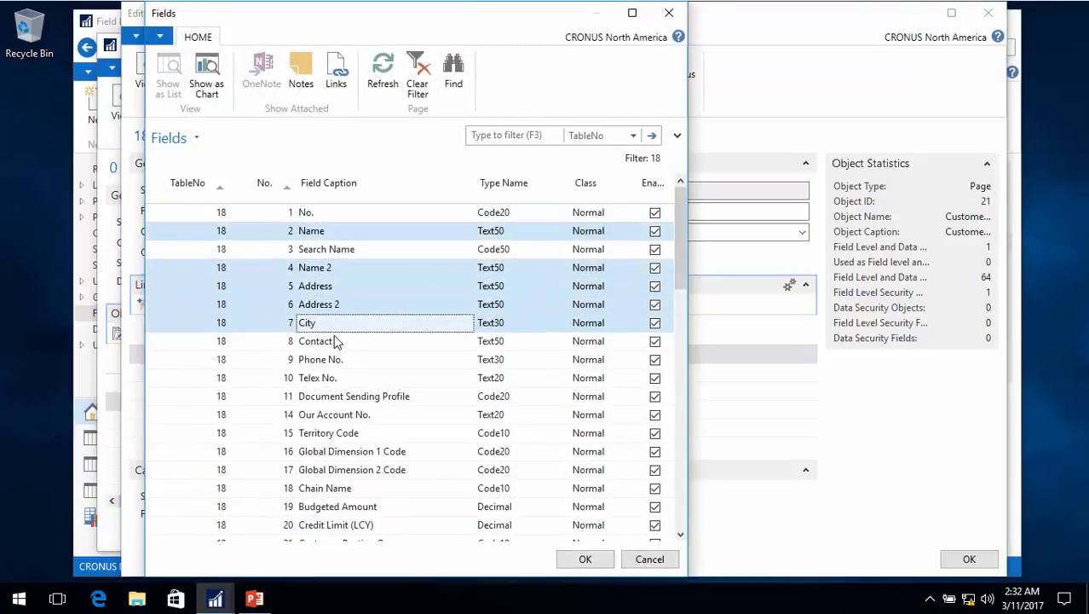
{"action": "left_click", "coordinate": [333, 342], "text": "ctrl"}
{"action": "left_click_drag", "start_coordinate": [670, 263], "coordinate": [674, 424]}
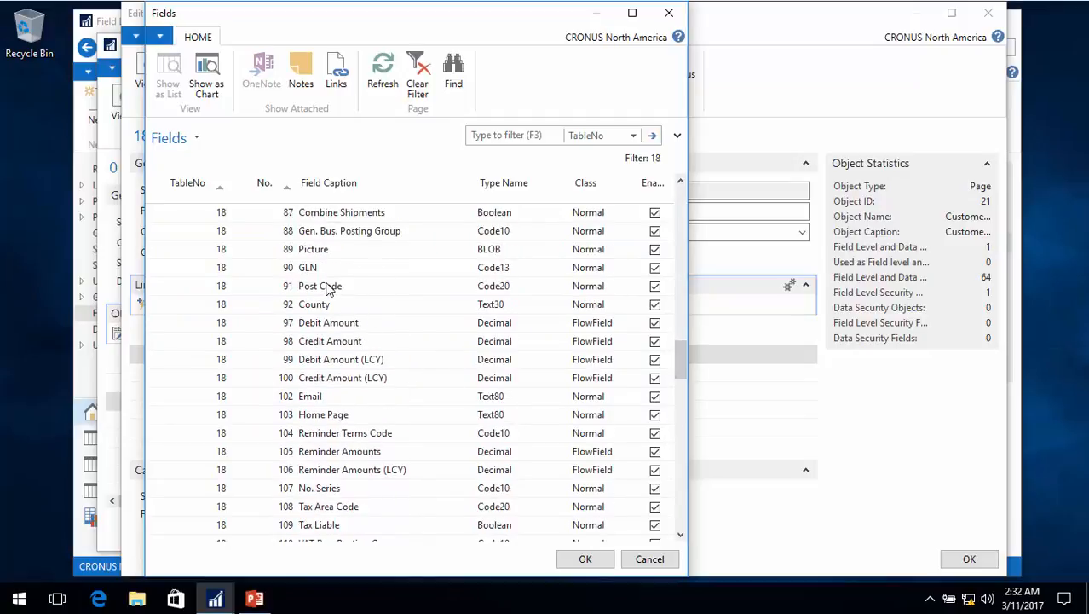
{"action": "left_click_drag", "start_coordinate": [320, 286], "coordinate": [315, 311]}
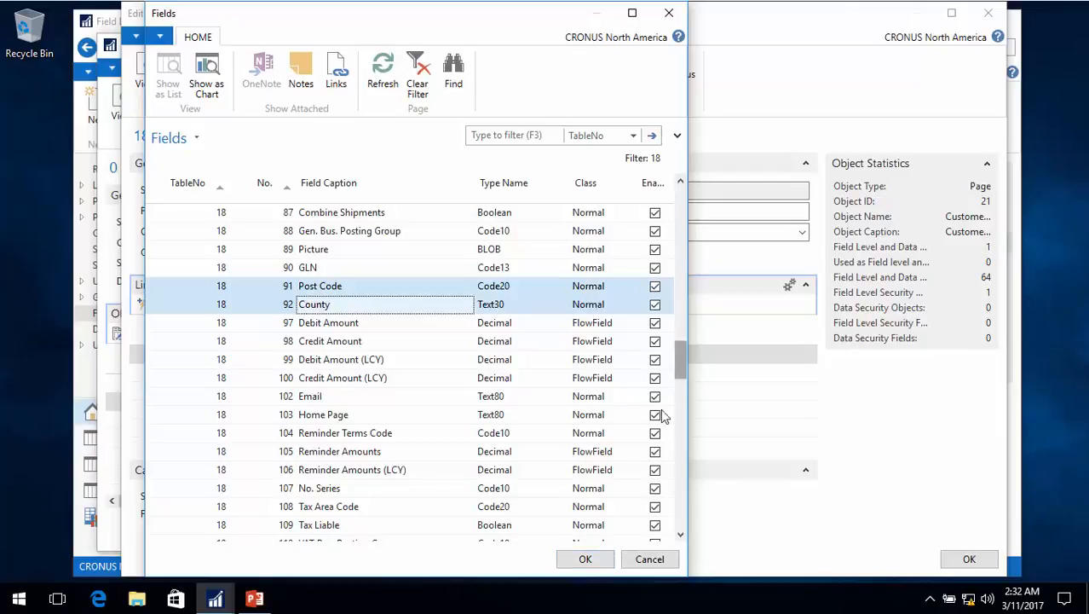
{"action": "left_click", "coordinate": [596, 561]}
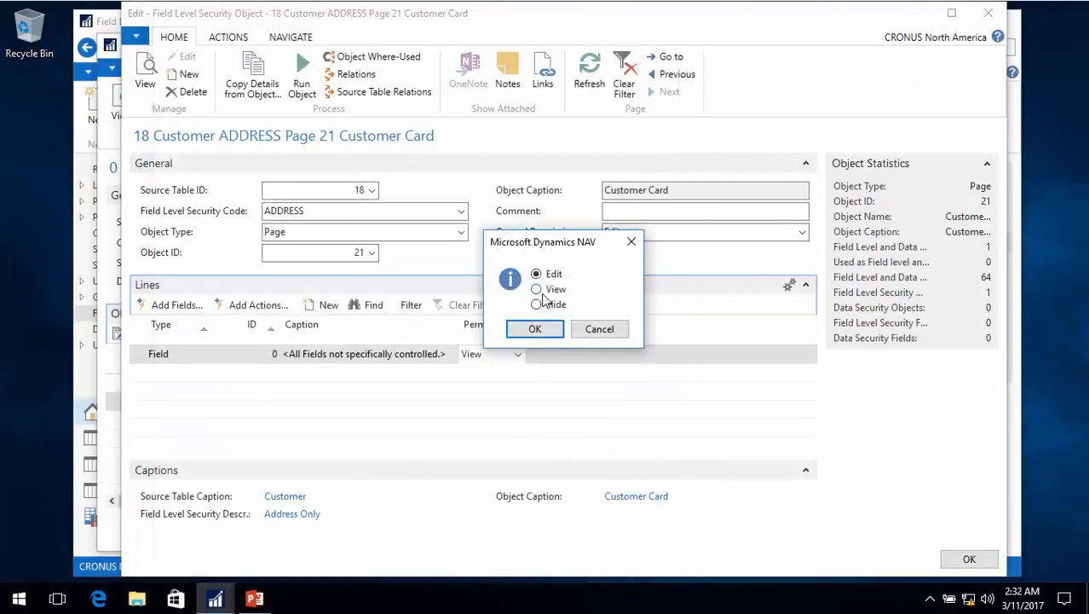
{"action": "left_click", "coordinate": [533, 331]}
{"action": "left_click", "coordinate": [542, 318]}
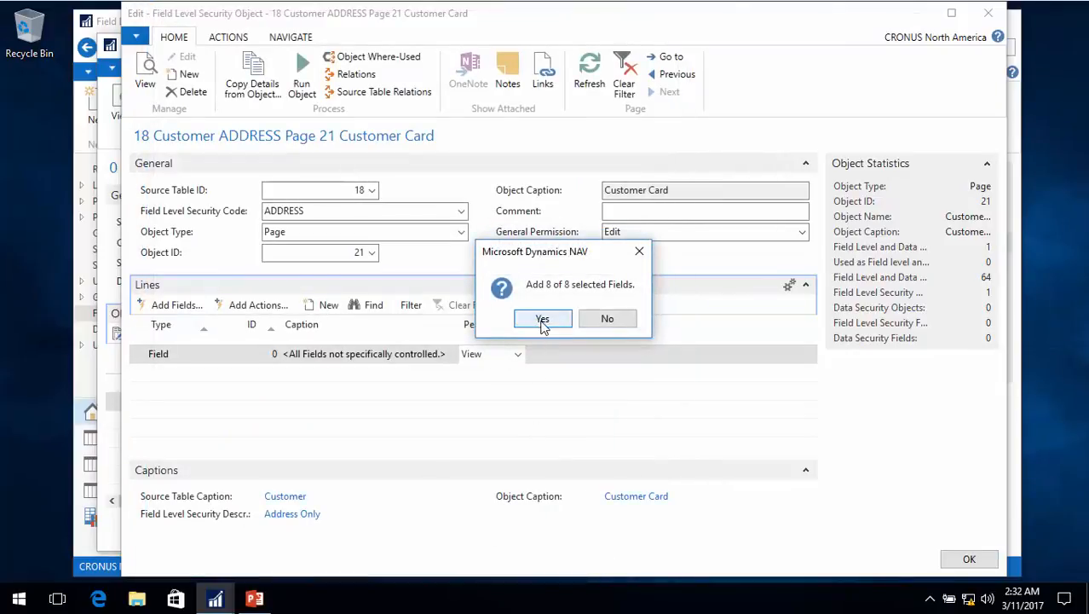
- Add an Action line to the Customer Card lines that sets all actions not specifically controlled to View permission
{"action": "scroll", "coordinate": [247, 431], "scroll_direction": "down", "scroll_amount": 2}
{"action": "left_click", "coordinate": [193, 430]}
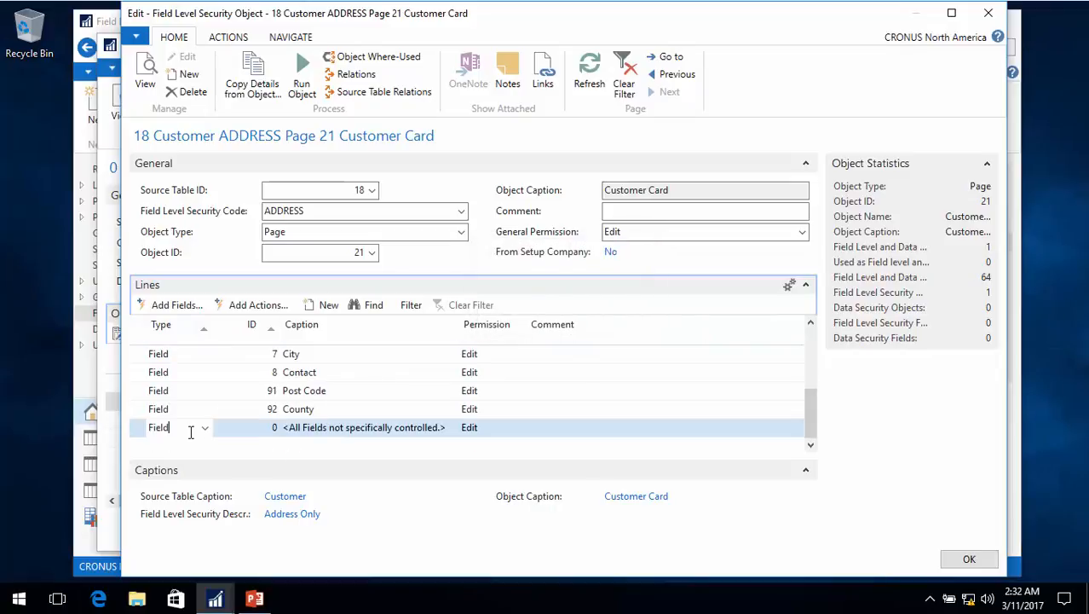
{"action": "left_click", "coordinate": [204, 428]}
{"action": "left_click", "coordinate": [181, 465]}
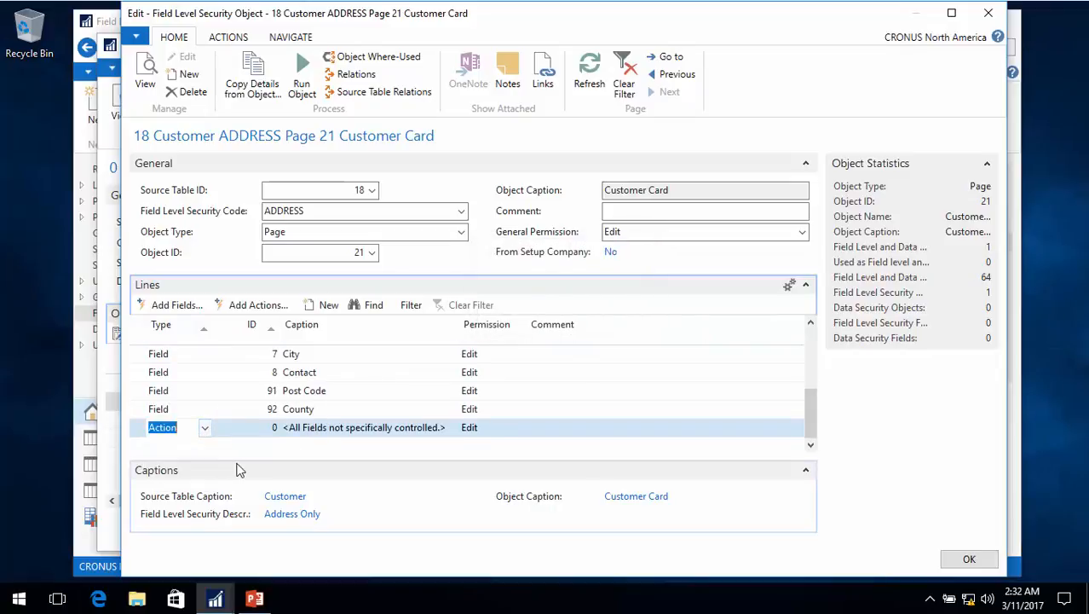
{"action": "left_click", "coordinate": [477, 427]}
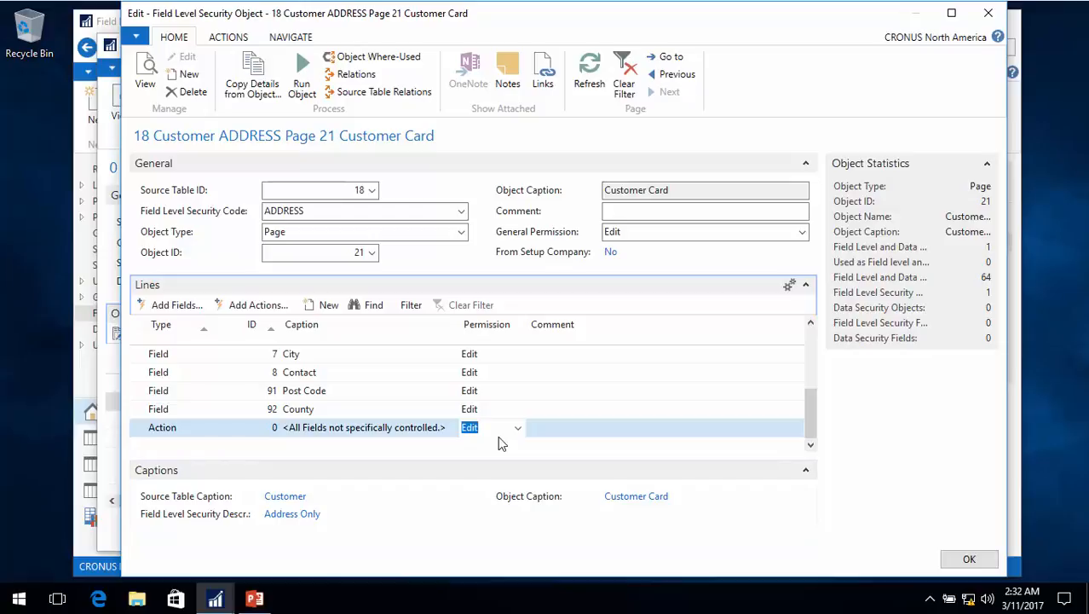
{"action": "type", "text": "v"}
{"action": "key", "text": "Up"}
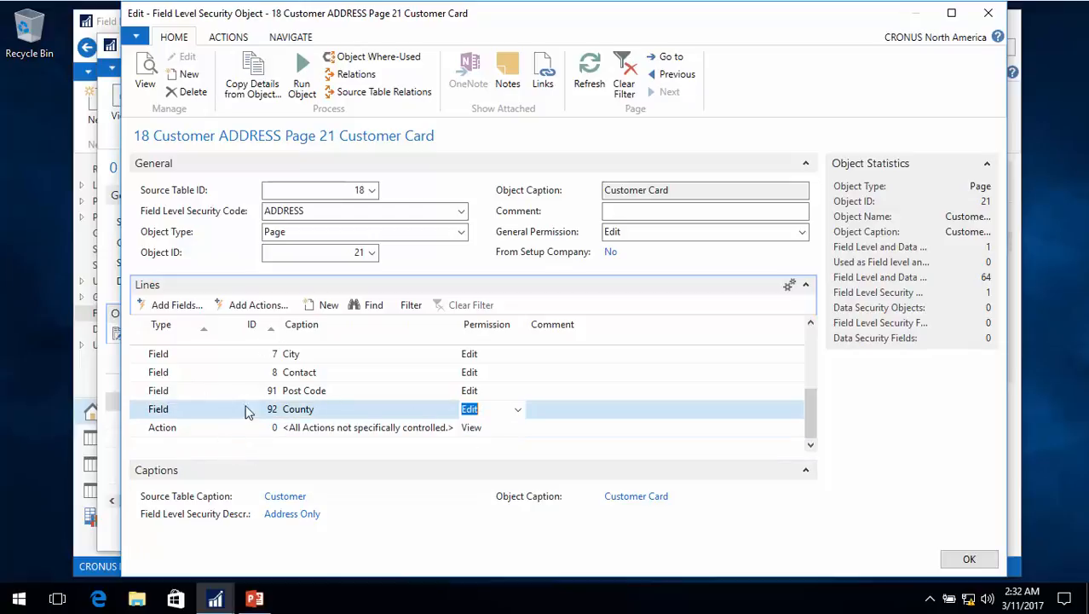
- Add the Ship-to Addresses action to the Customer Card lines with Edit permission, and close the object details and the ADDRESS security code
{"action": "left_click", "coordinate": [253, 309]}
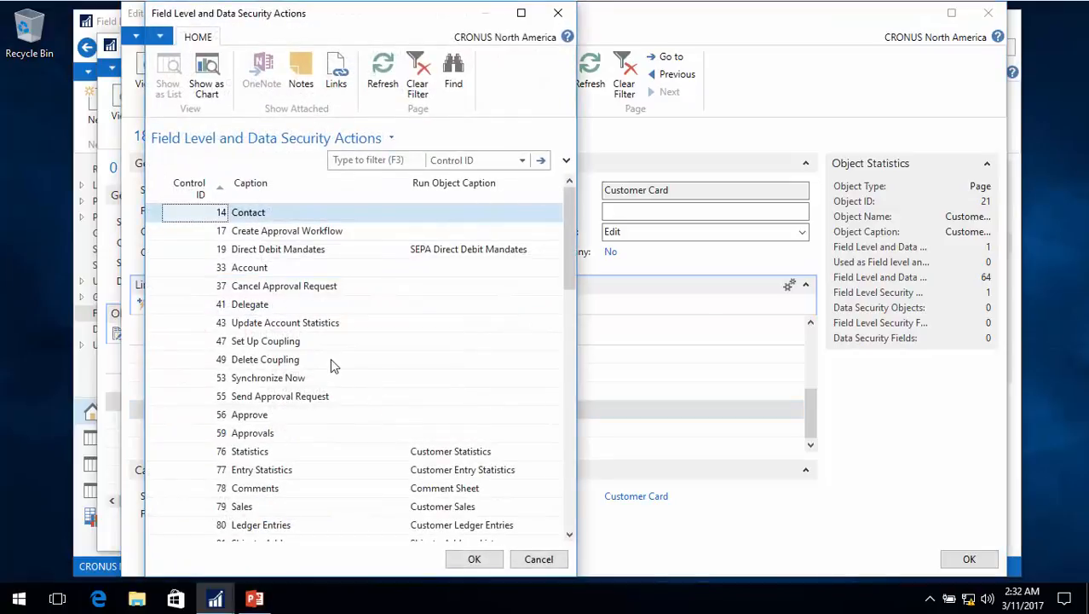
{"action": "scroll", "coordinate": [316, 456], "scroll_direction": "down", "scroll_amount": 2}
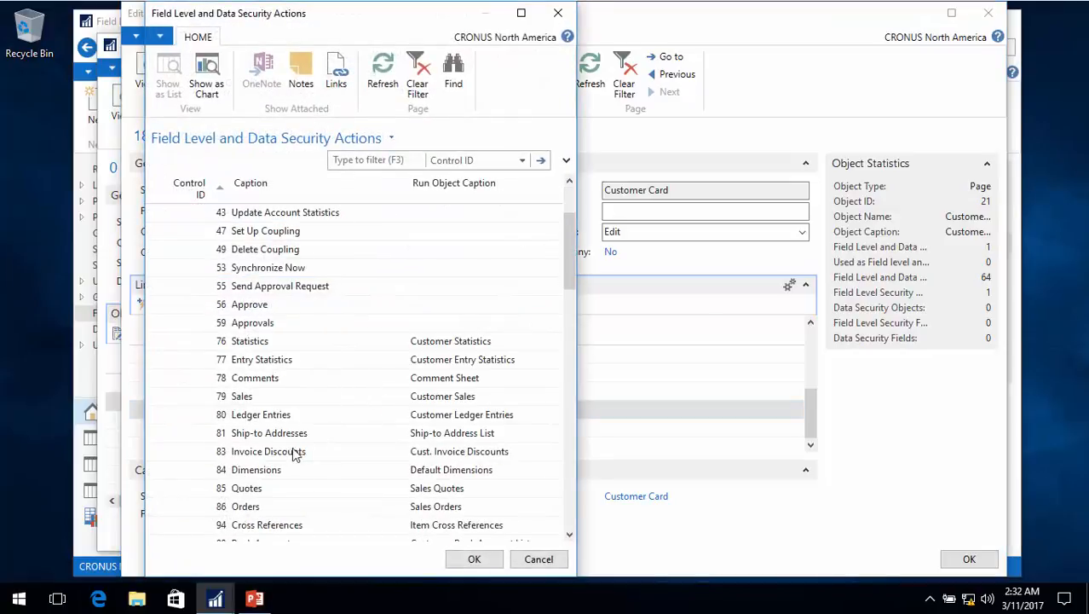
{"action": "left_click", "coordinate": [280, 438]}
{"action": "left_click", "coordinate": [498, 563]}
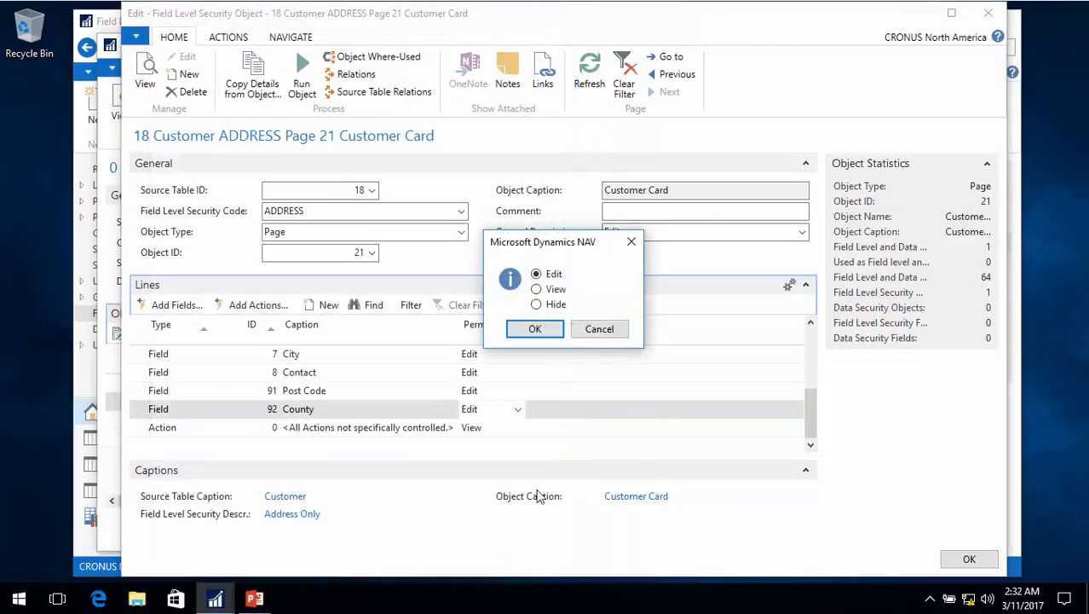
{"action": "left_click", "coordinate": [548, 334]}
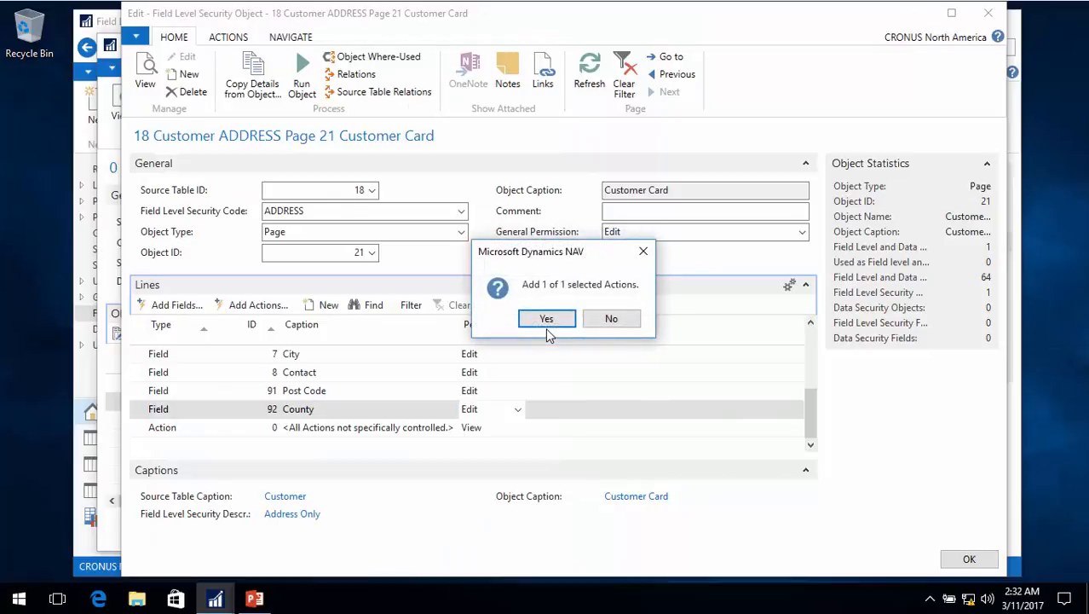
{"action": "left_click", "coordinate": [548, 329]}
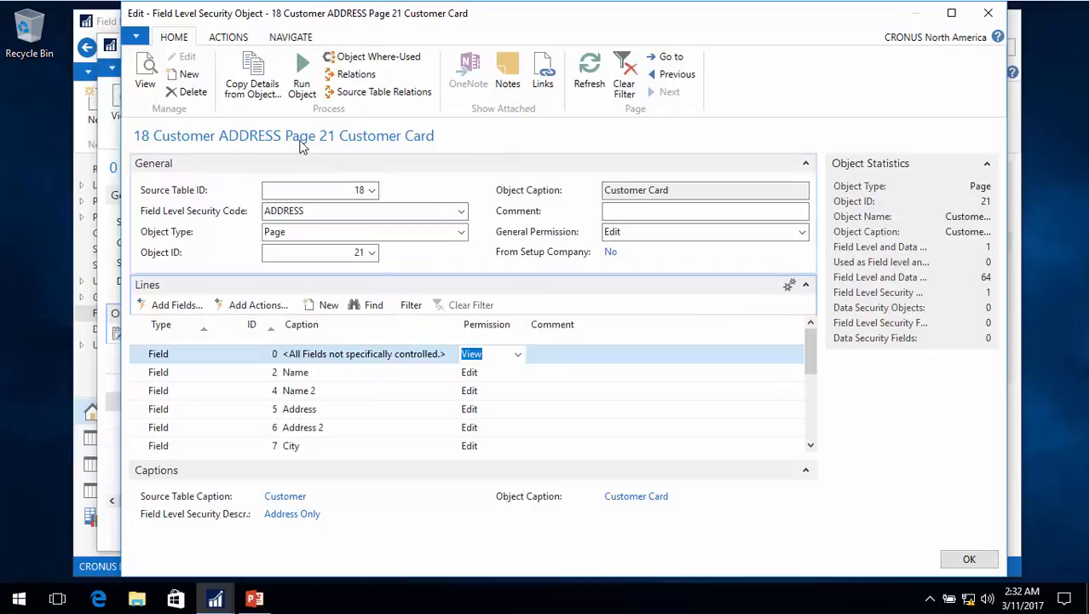
{"action": "key", "text": "Escape"}
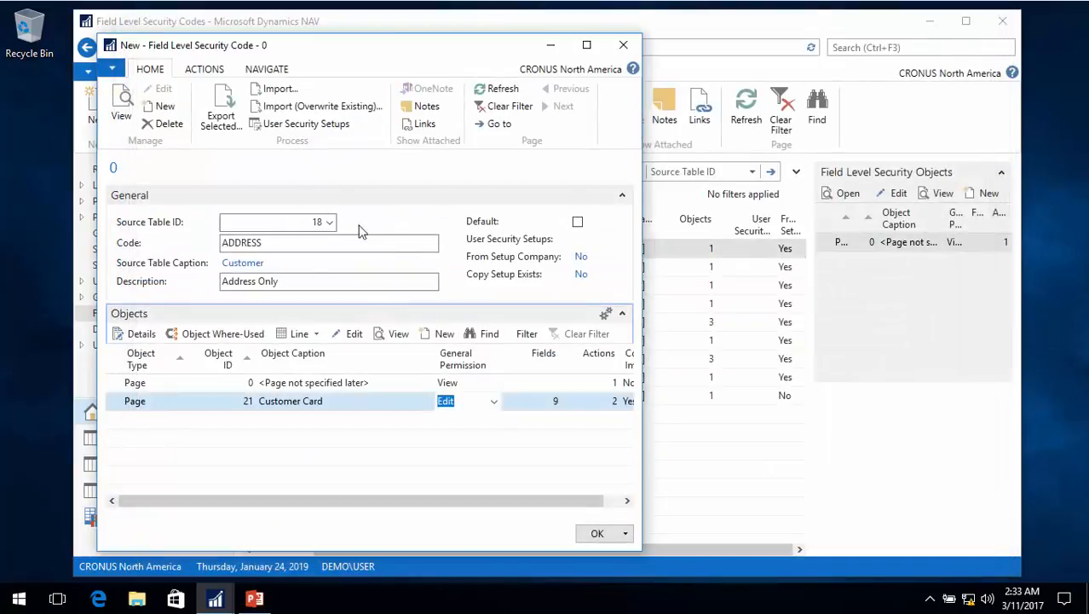
{"action": "key", "text": "Escape"}
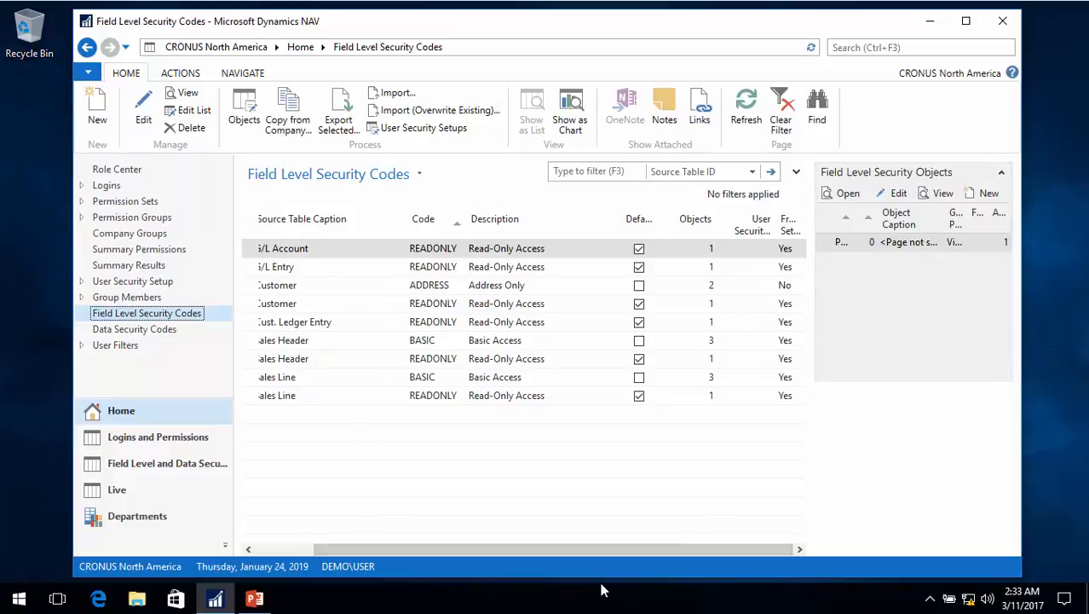
- Switch the active company to CRONUS Europe
{"action": "left_click_drag", "start_coordinate": [594, 553], "coordinate": [421, 555]}
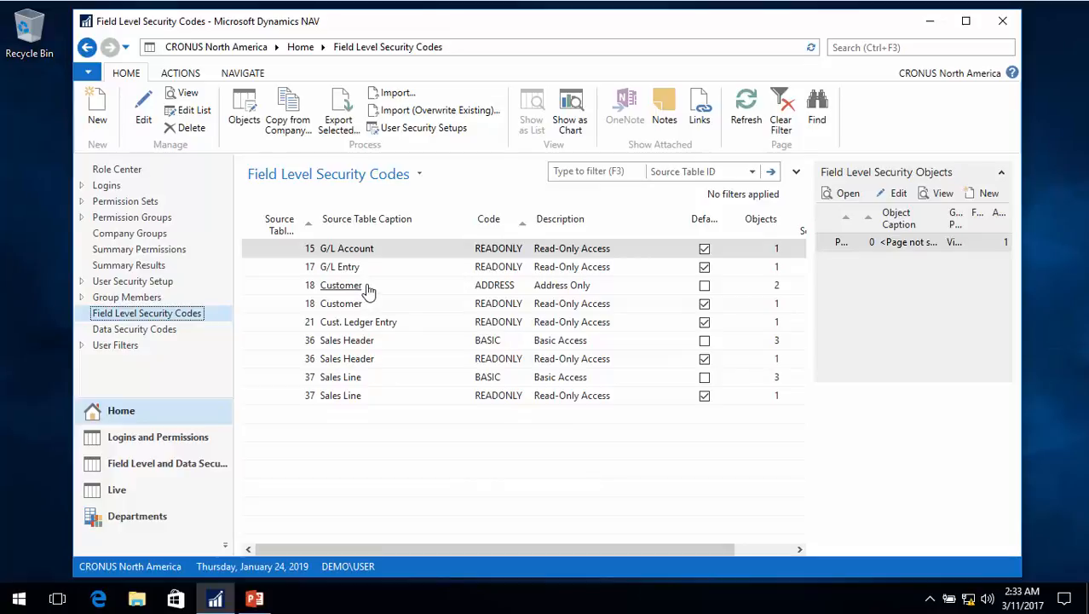
{"action": "left_click", "coordinate": [128, 566]}
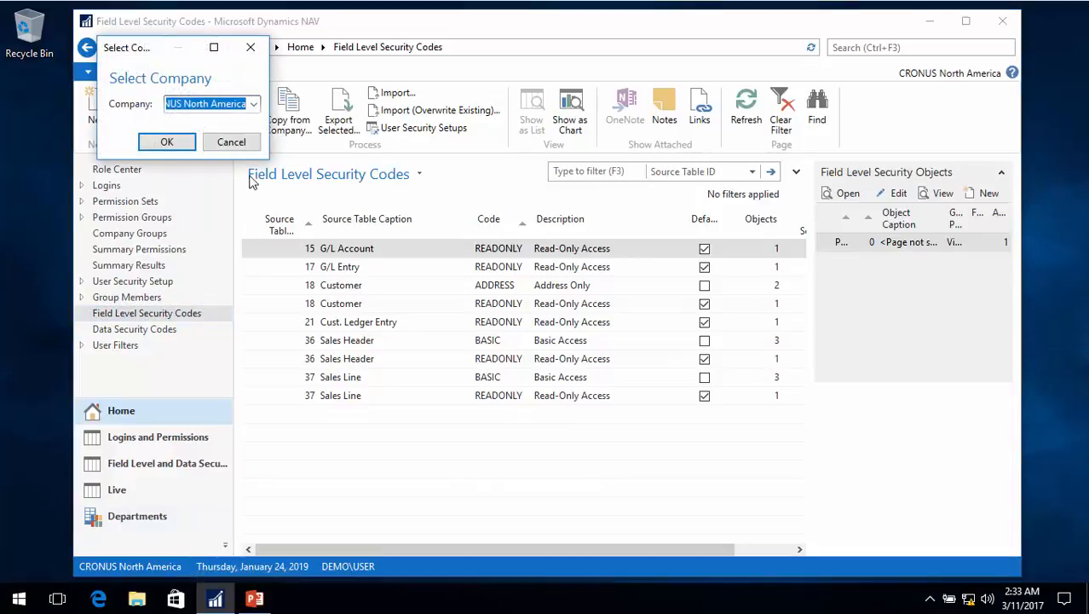
{"action": "left_click", "coordinate": [254, 103]}
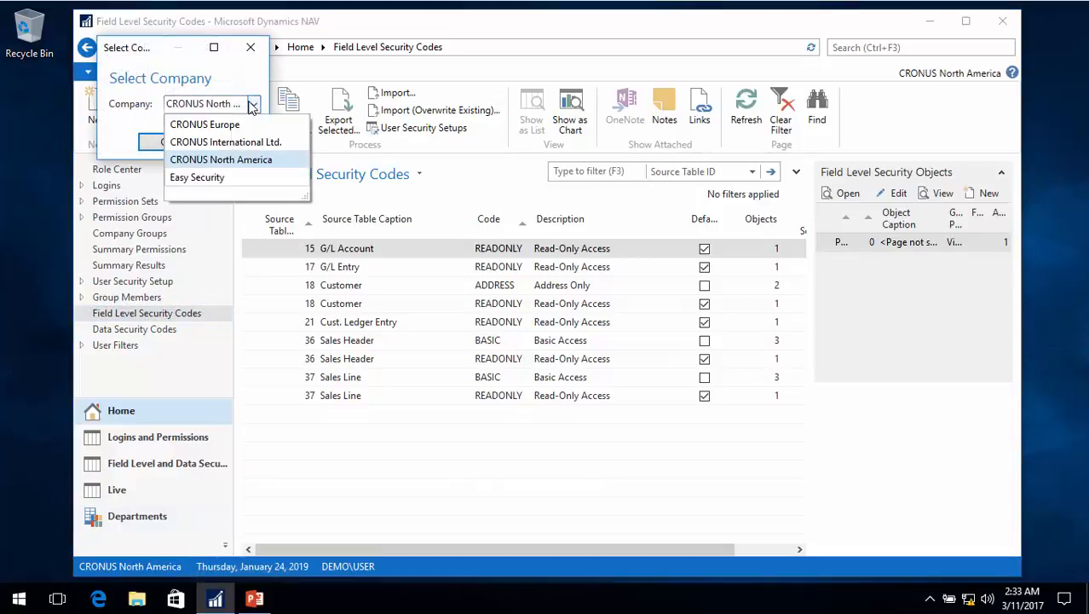
{"action": "left_click", "coordinate": [206, 126]}
{"action": "left_click", "coordinate": [165, 142]}
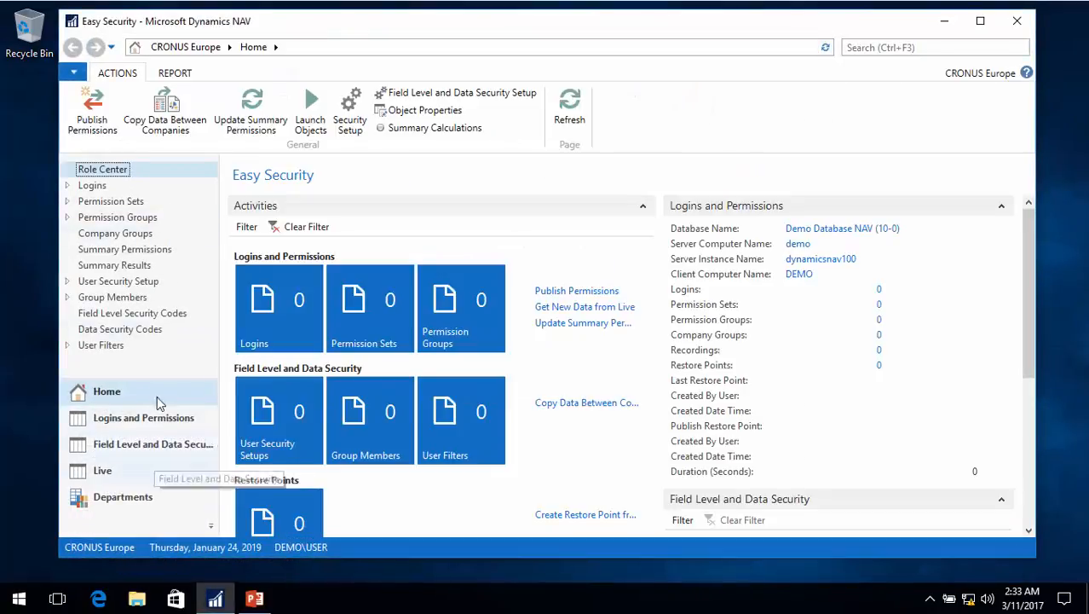
- In the Field Level and Data Security Setup, copy from company Easy Security with the setup company, field level security and data security options enabled
{"action": "left_click", "coordinate": [442, 95]}
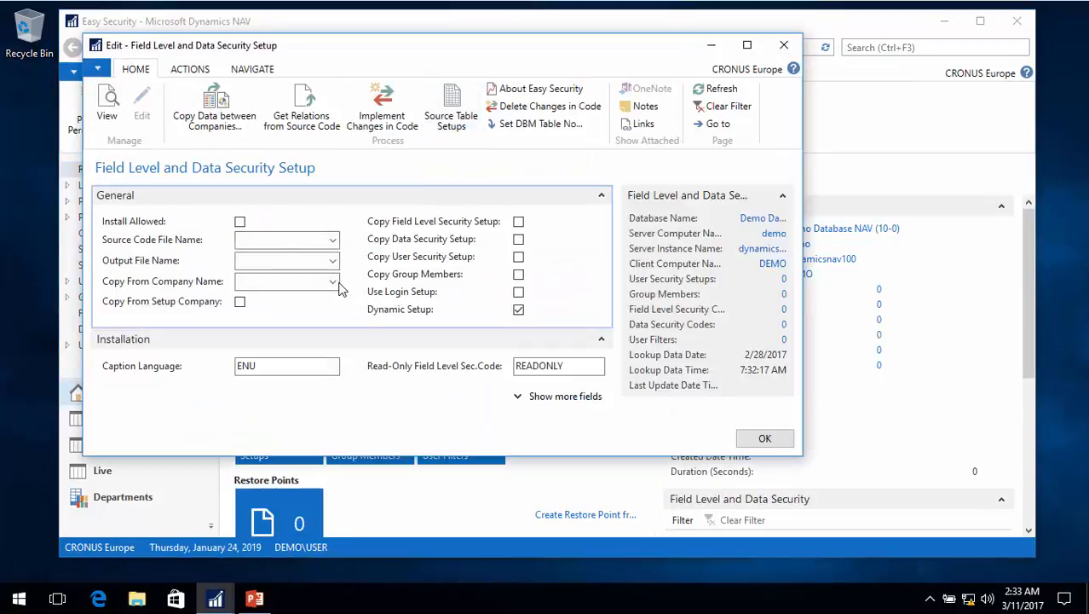
{"action": "left_click", "coordinate": [332, 282]}
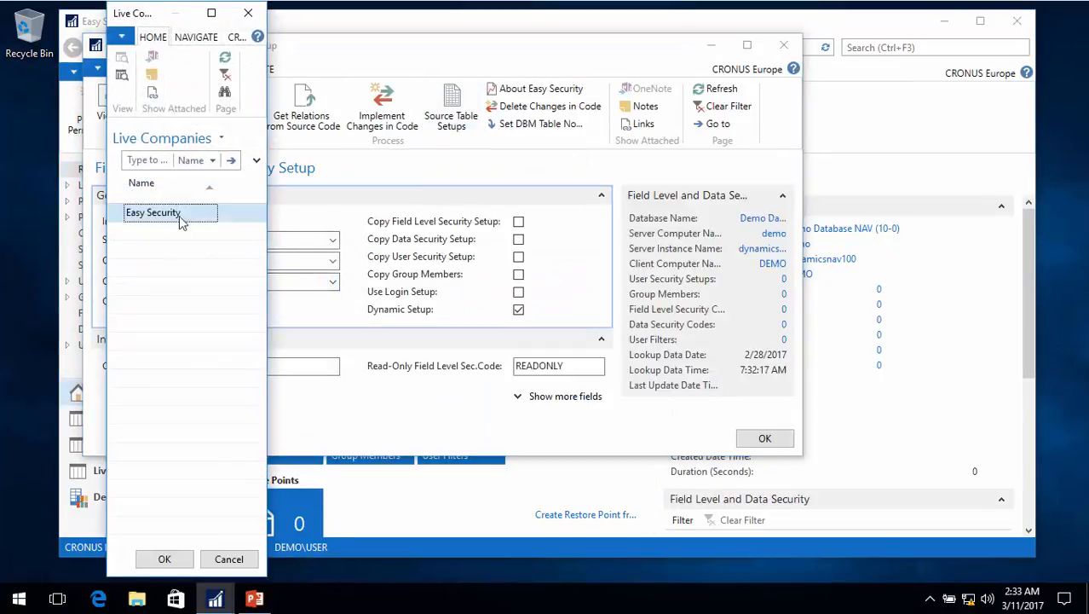
{"action": "left_click", "coordinate": [177, 560]}
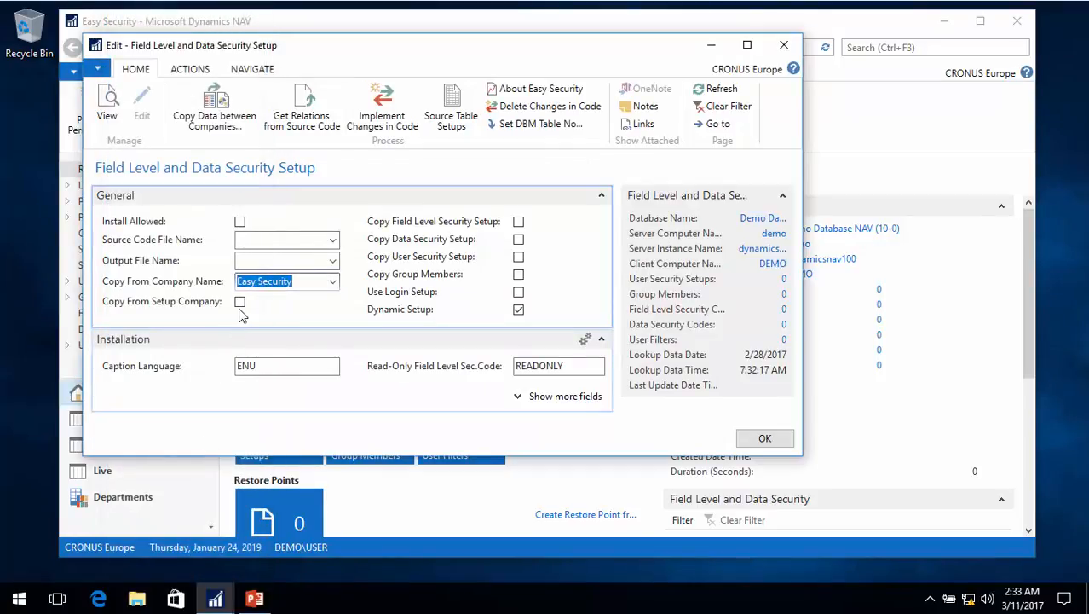
{"action": "left_click", "coordinate": [239, 303]}
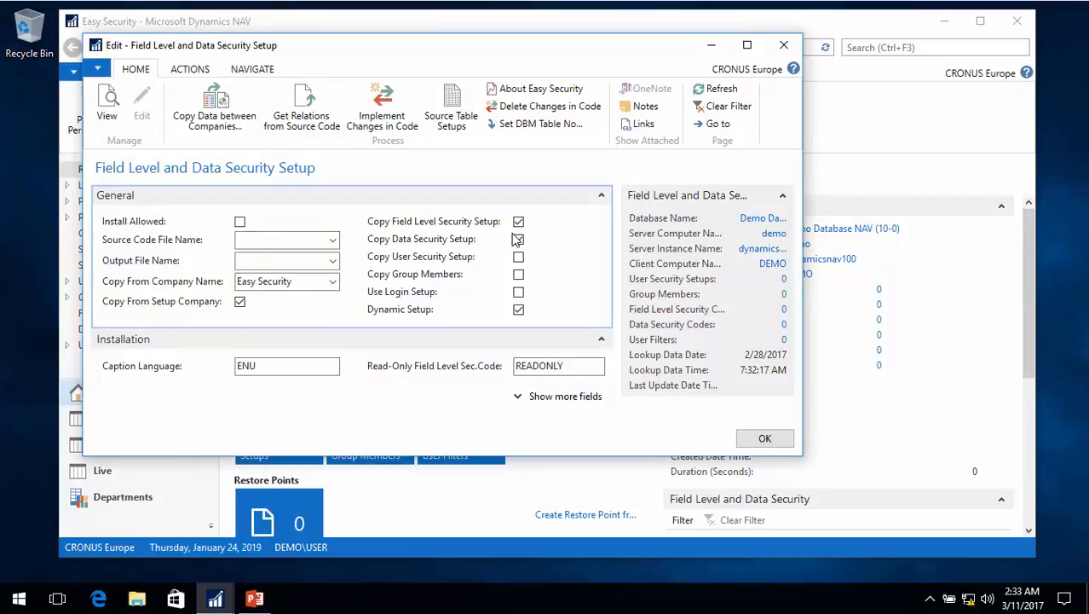
- Copy the security data into CRONUS Europe, close the setup and open the list of field level security codes
{"action": "left_click", "coordinate": [223, 110]}
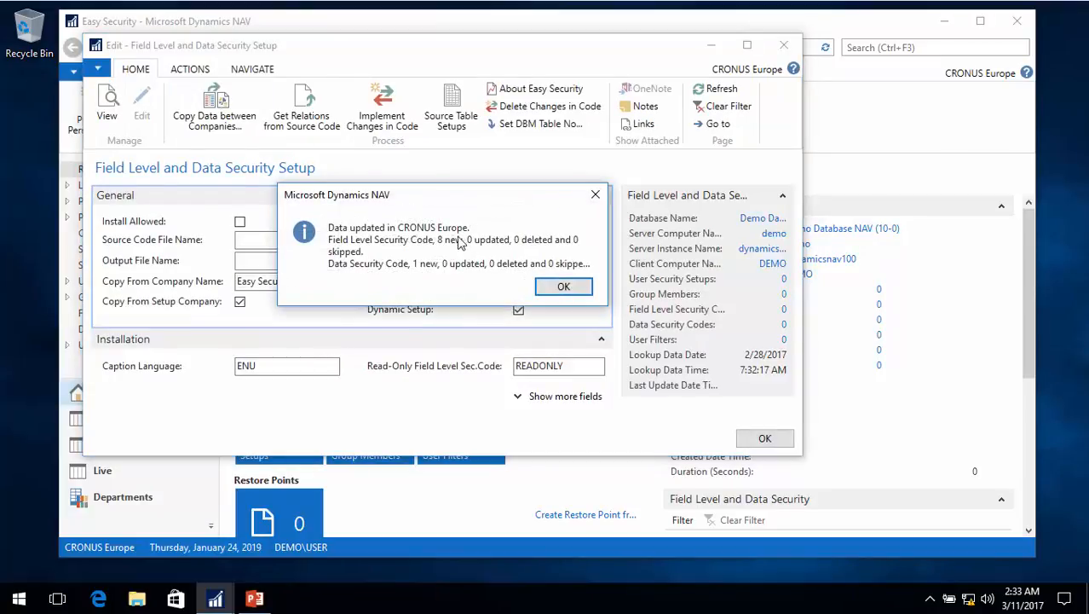
{"action": "key", "text": "Return"}
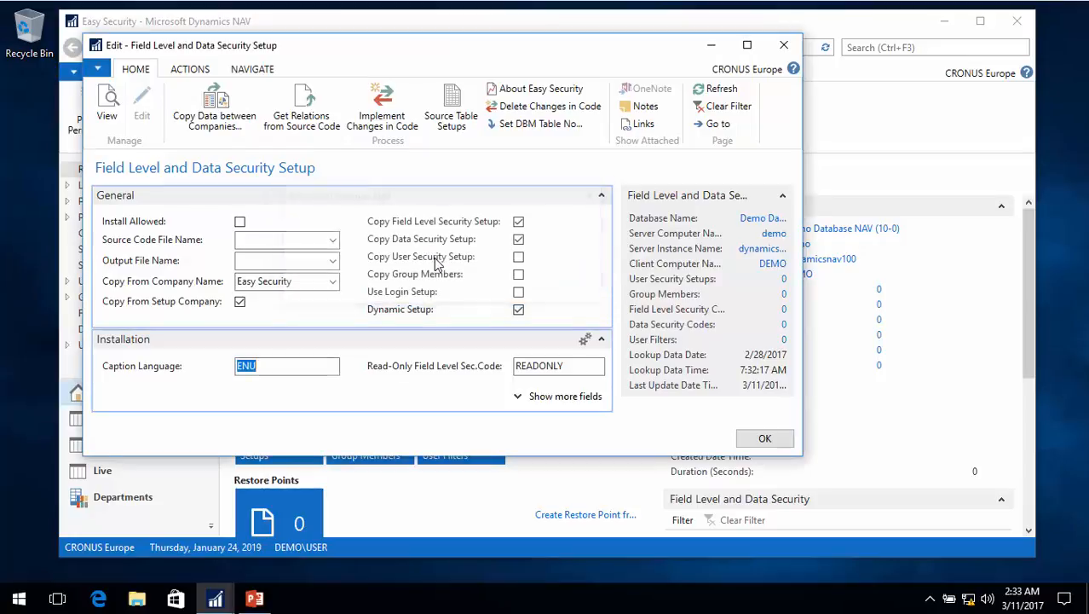
{"action": "key", "text": "Escape"}
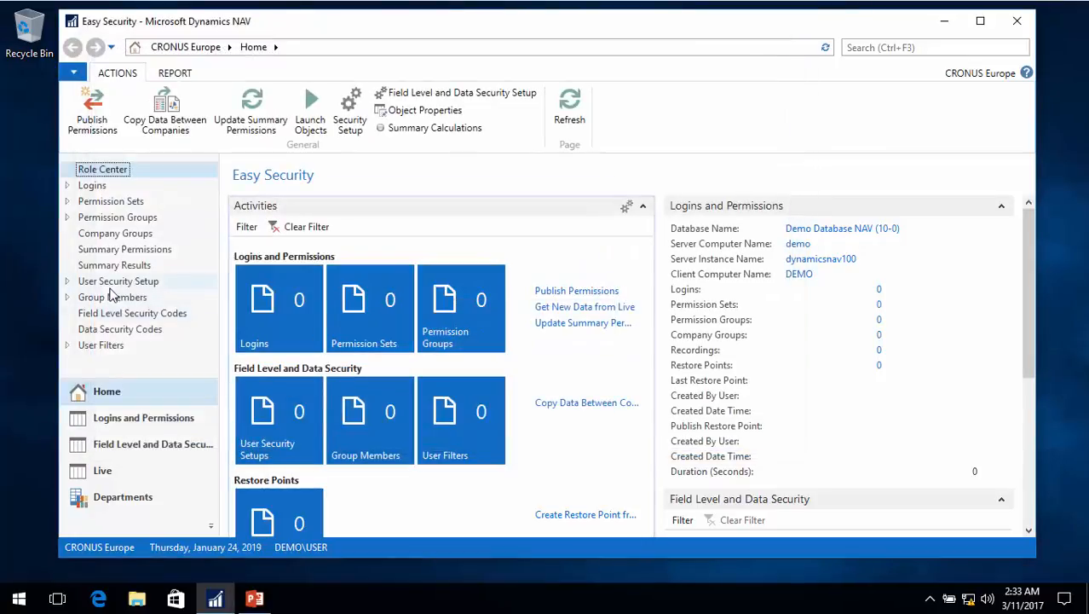
{"action": "left_click", "coordinate": [101, 314]}
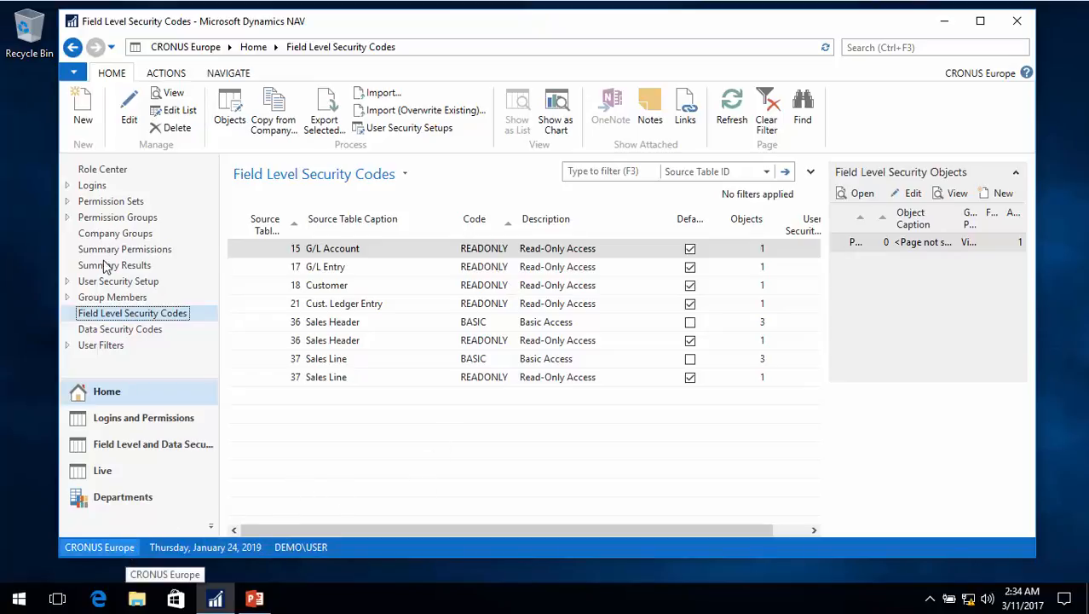
- Switch the active company to Easy Security
{"action": "left_click", "coordinate": [75, 73]}
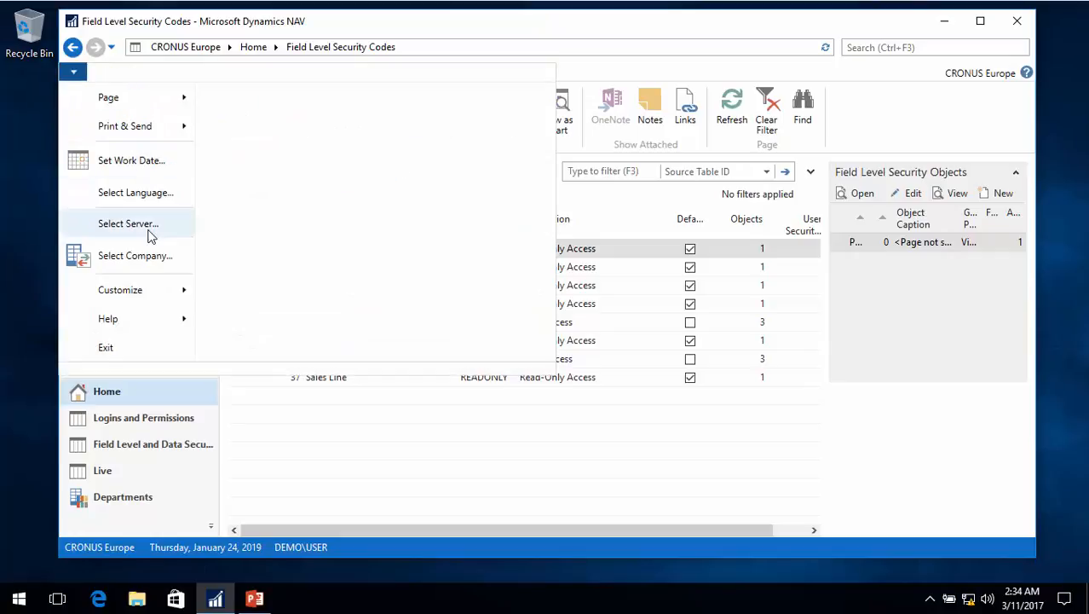
{"action": "left_click", "coordinate": [134, 255]}
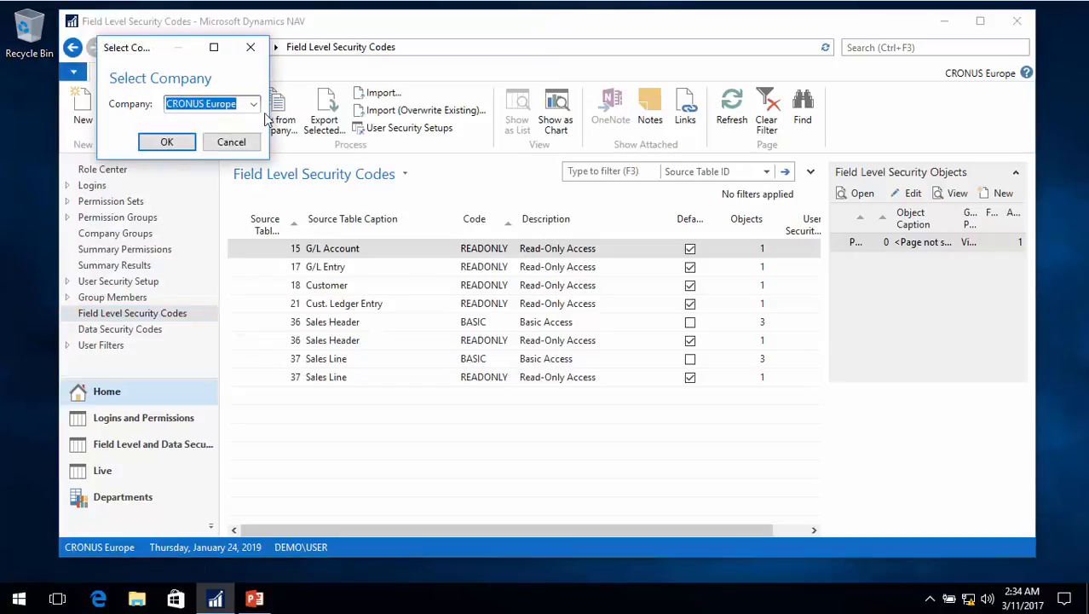
{"action": "left_click", "coordinate": [254, 104]}
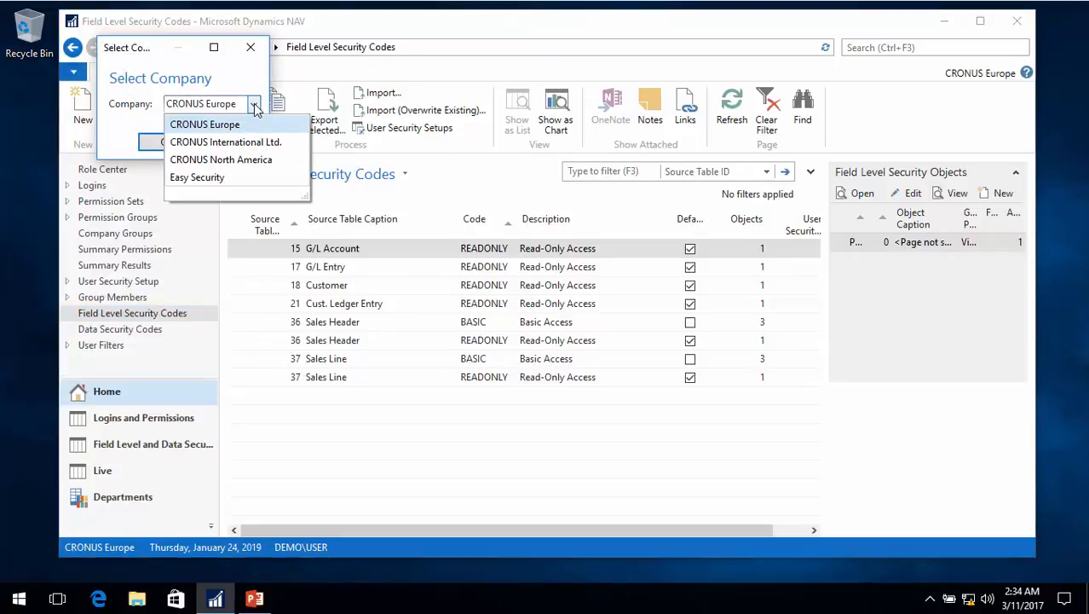
{"action": "left_click", "coordinate": [204, 177]}
{"action": "left_click", "coordinate": [167, 142]}
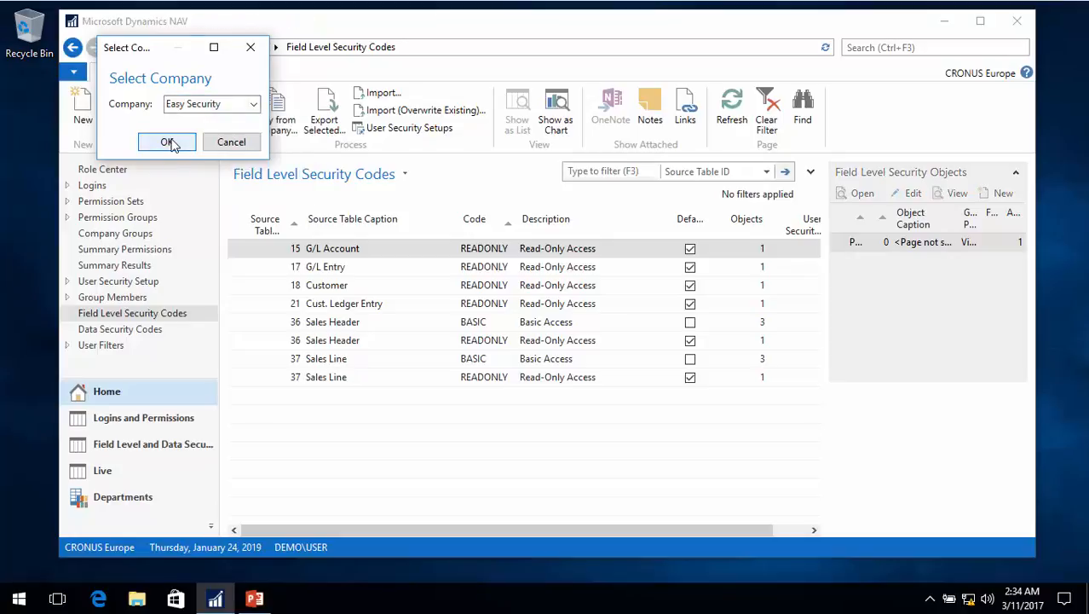
- Copy the customer ADDRESS field level security code from CRONUS North America into the Easy Security company
{"action": "left_click", "coordinate": [158, 314]}
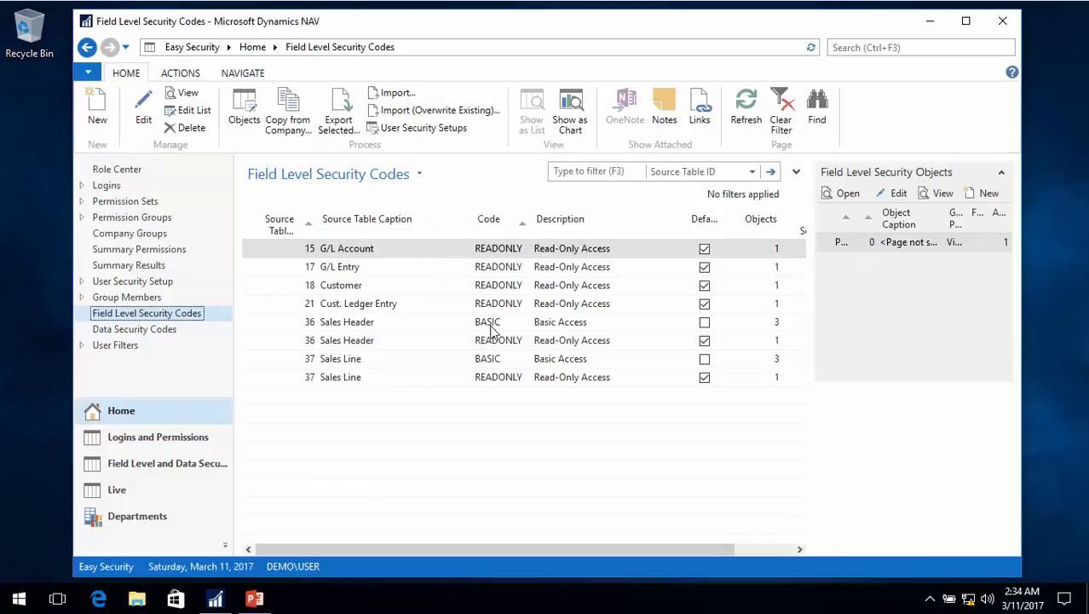
{"action": "left_click", "coordinate": [290, 108]}
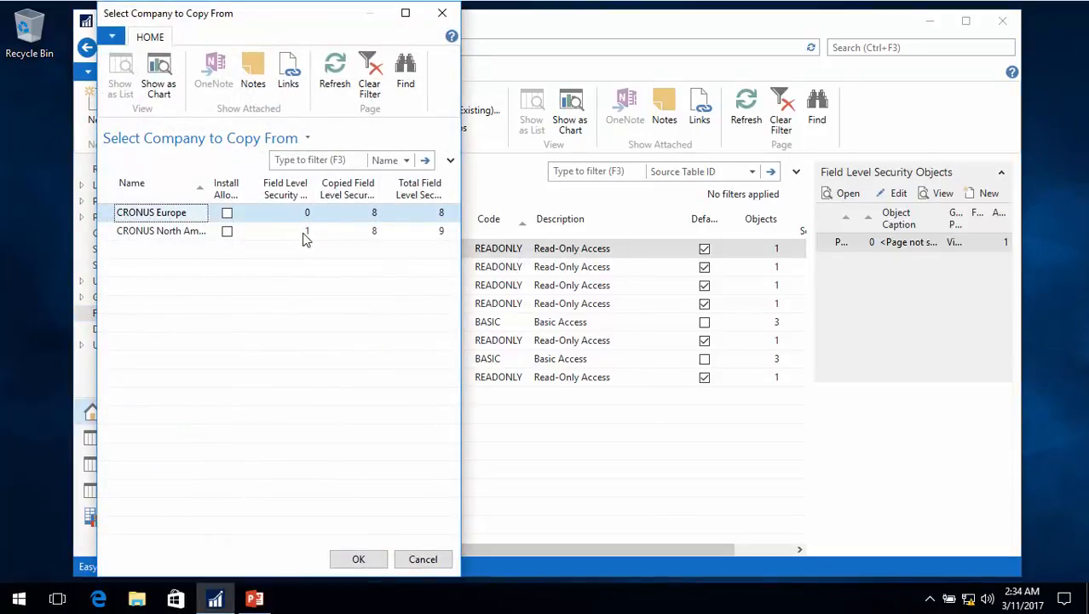
{"action": "left_click", "coordinate": [154, 233]}
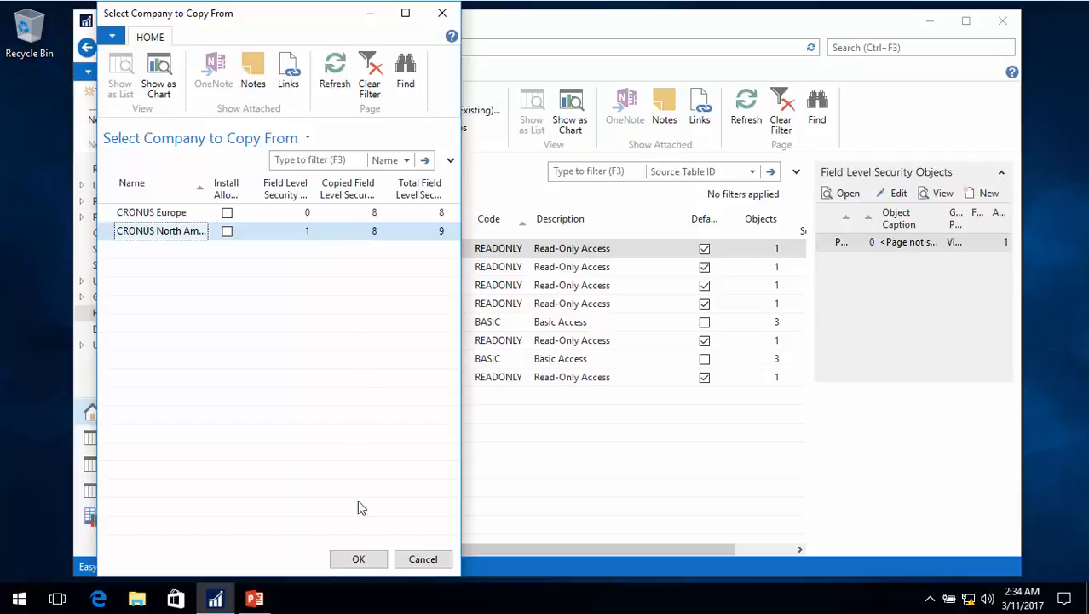
{"action": "left_click", "coordinate": [368, 564]}
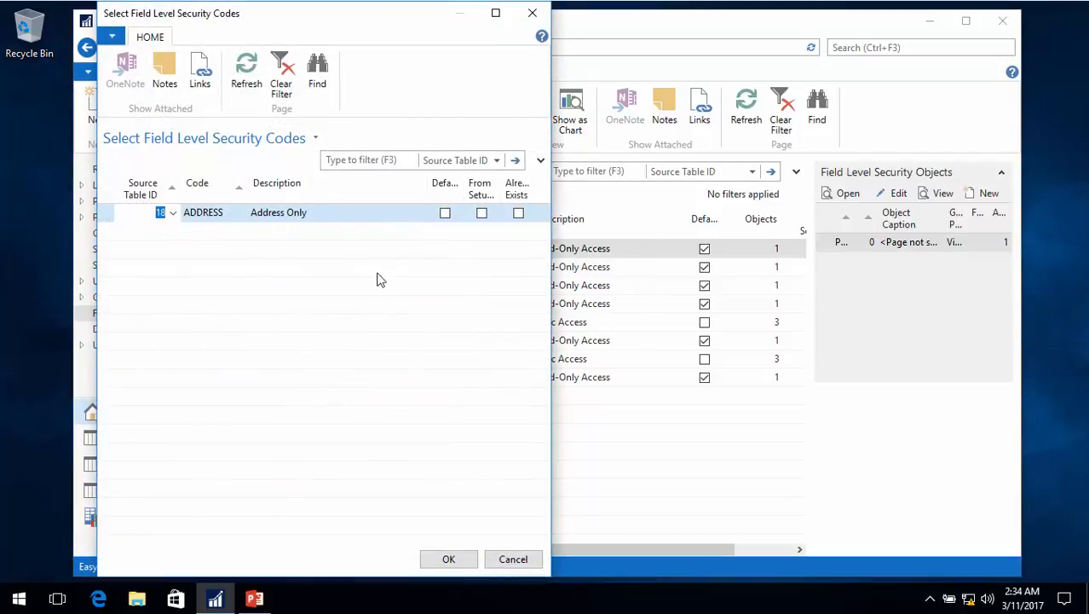
{"action": "left_click", "coordinate": [449, 558]}
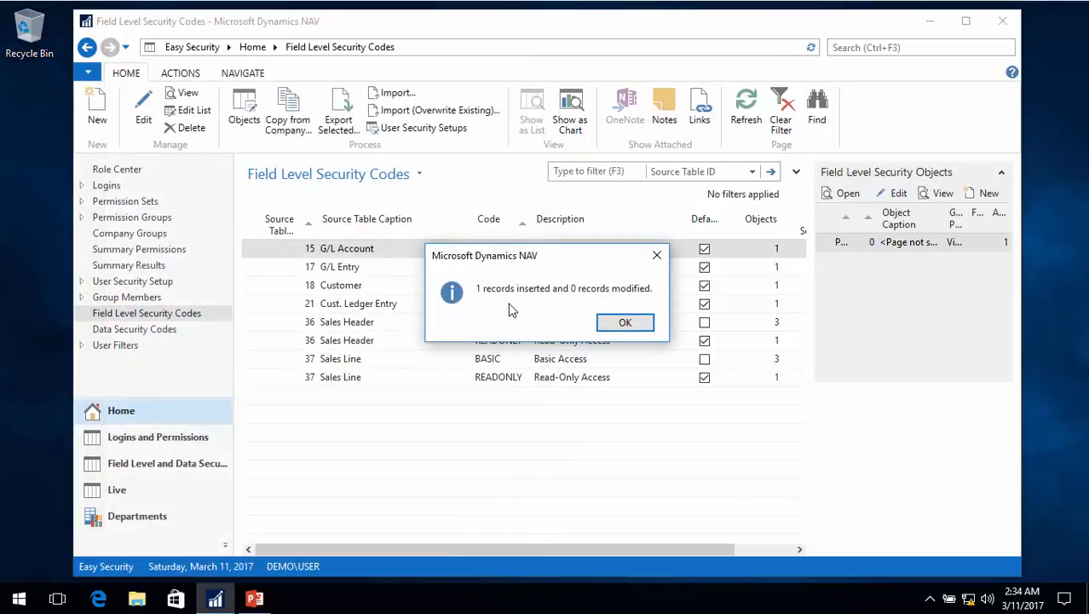
{"action": "left_click", "coordinate": [630, 325]}
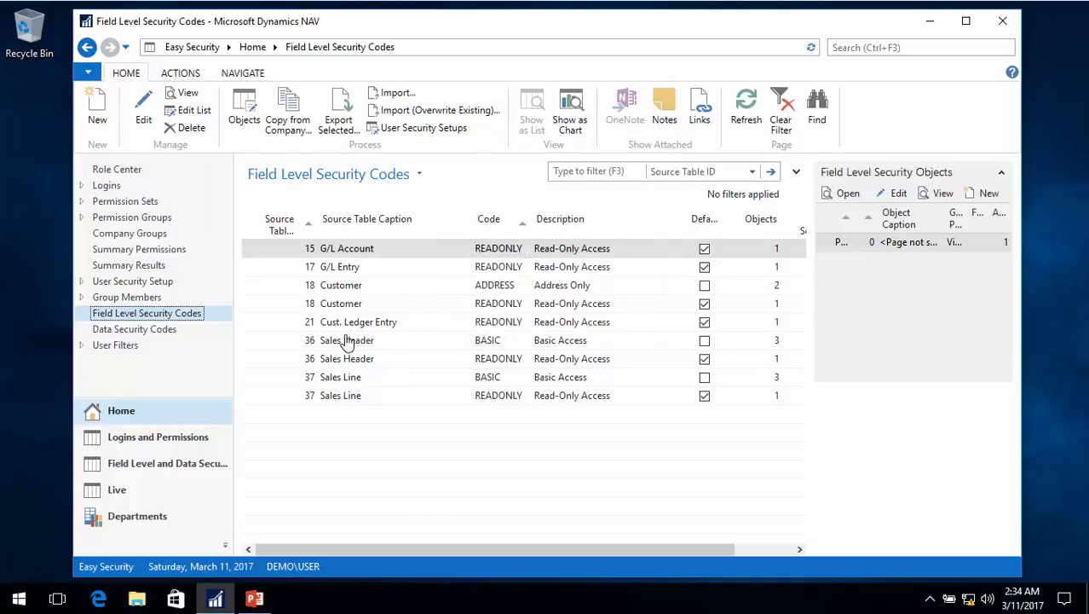
- Select the copied customer ADDRESS code to check its objects, and return to the Role Center
{"action": "left_click", "coordinate": [339, 288]}
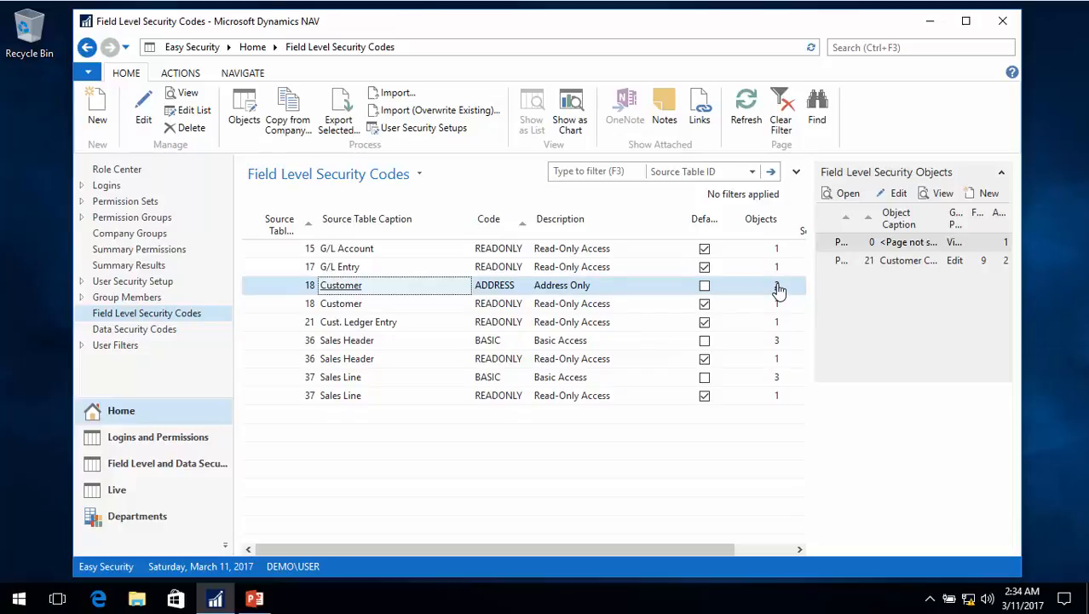
{"action": "left_click", "coordinate": [110, 171]}
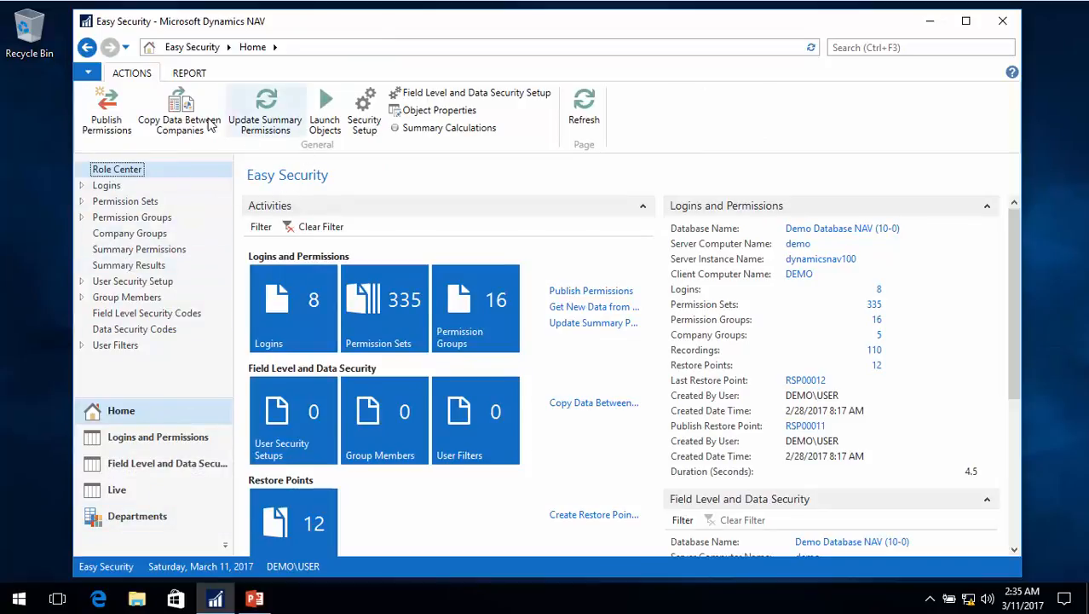
- Copy the security data from the Easy Security setup company to the other companies, and close the Copy Data Between Companies page
{"action": "left_click", "coordinate": [191, 121]}
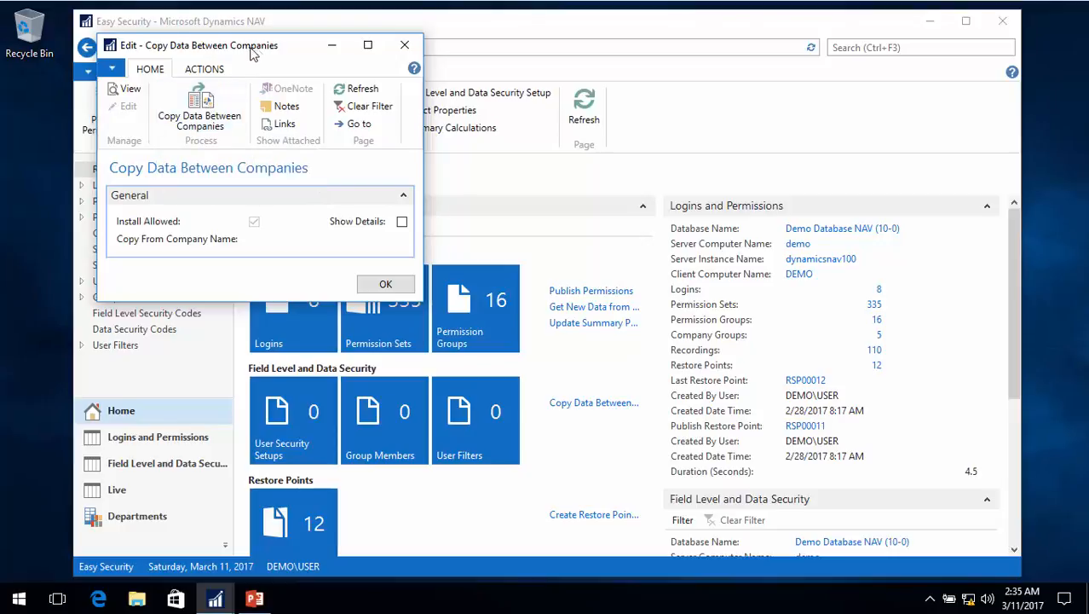
{"action": "left_click_drag", "start_coordinate": [256, 46], "coordinate": [371, 54]}
{"action": "left_click", "coordinate": [314, 119]}
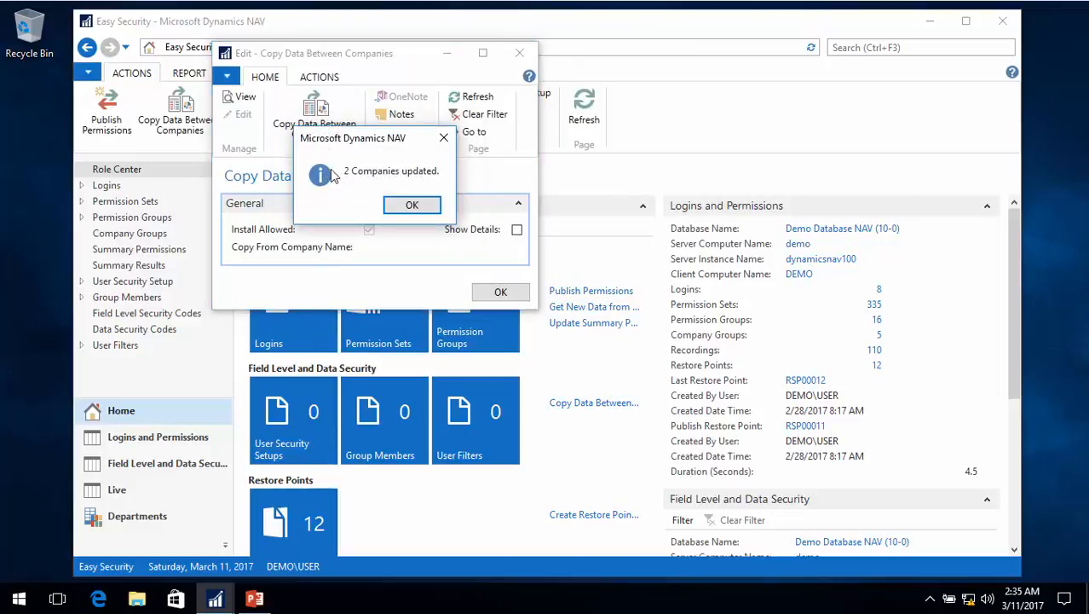
{"action": "left_click", "coordinate": [412, 206]}
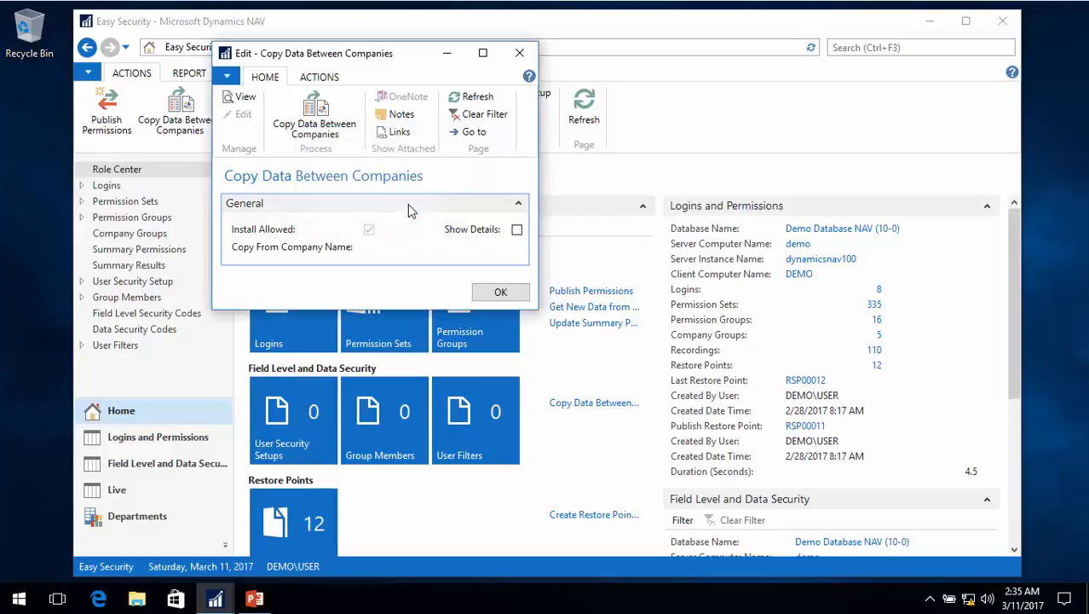
{"action": "left_click", "coordinate": [500, 293]}
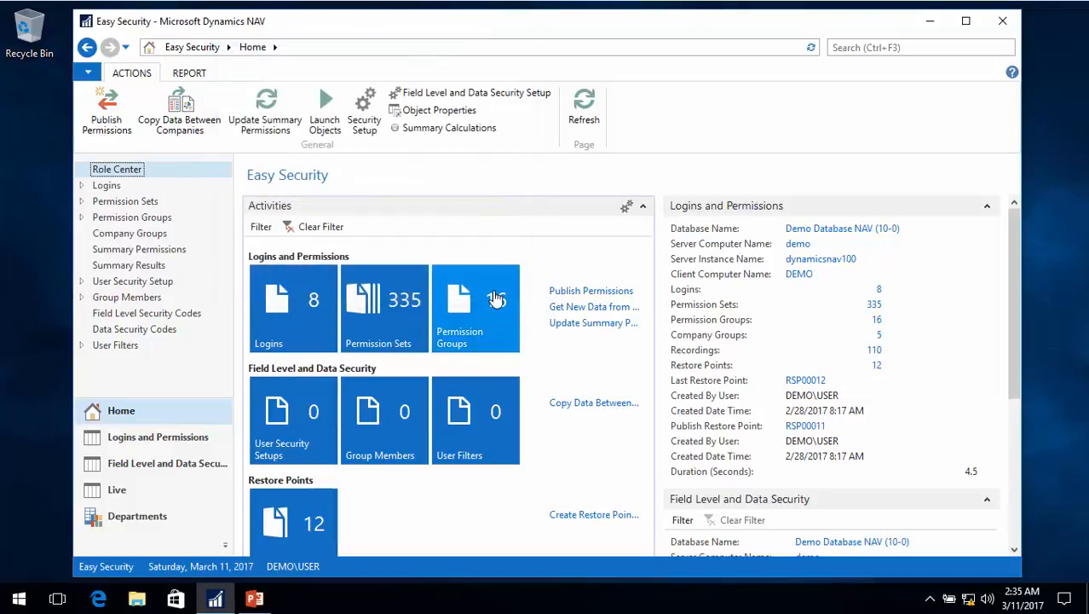
- Switch the active company to CRONUS Europe
{"action": "left_click", "coordinate": [89, 74]}
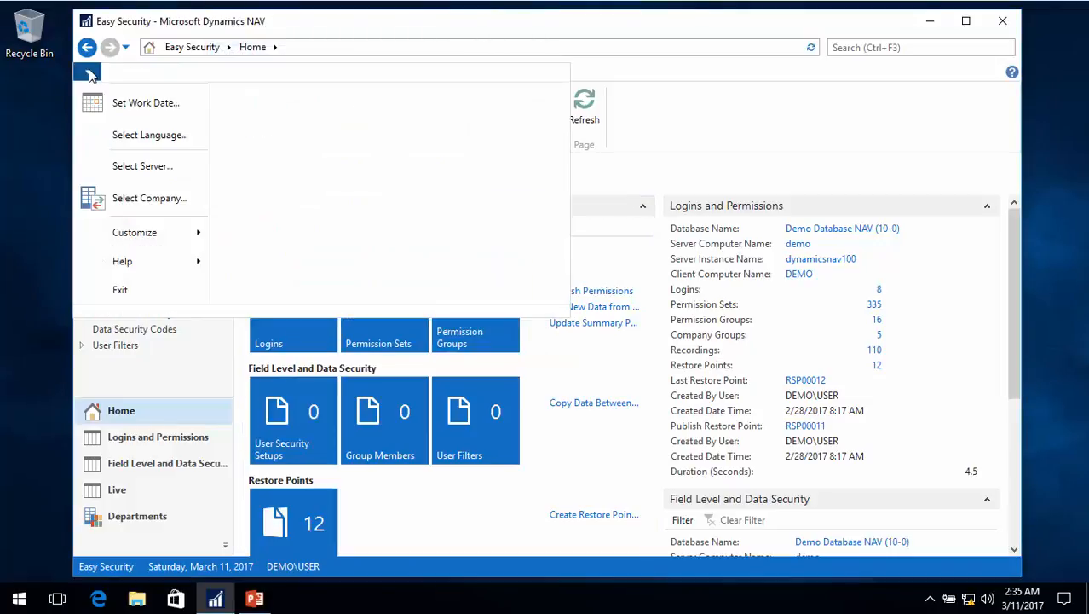
{"action": "left_click", "coordinate": [147, 199]}
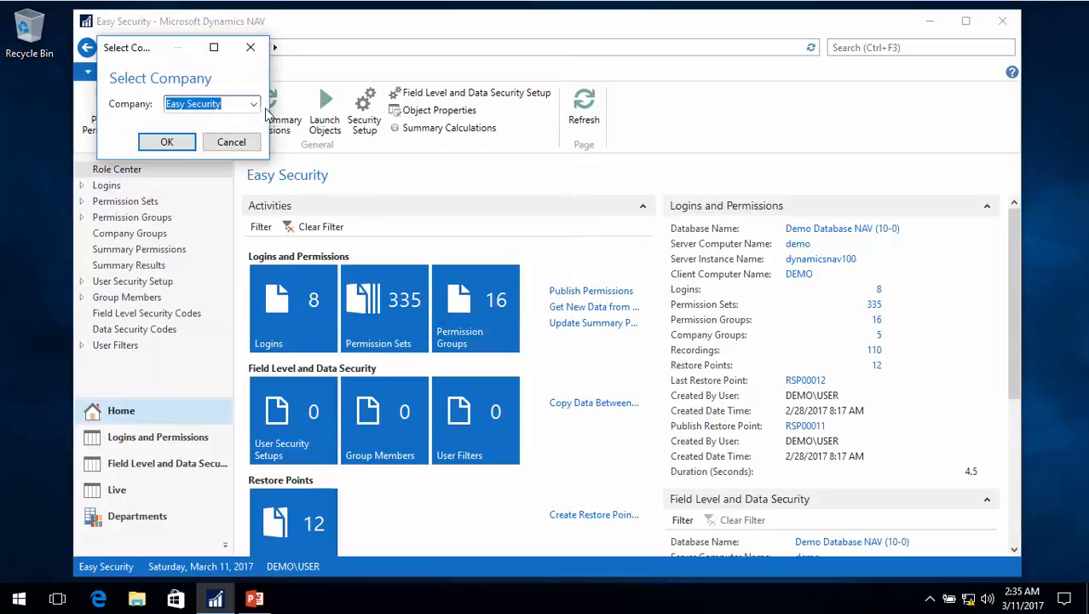
{"action": "left_click", "coordinate": [253, 104]}
{"action": "left_click", "coordinate": [231, 126]}
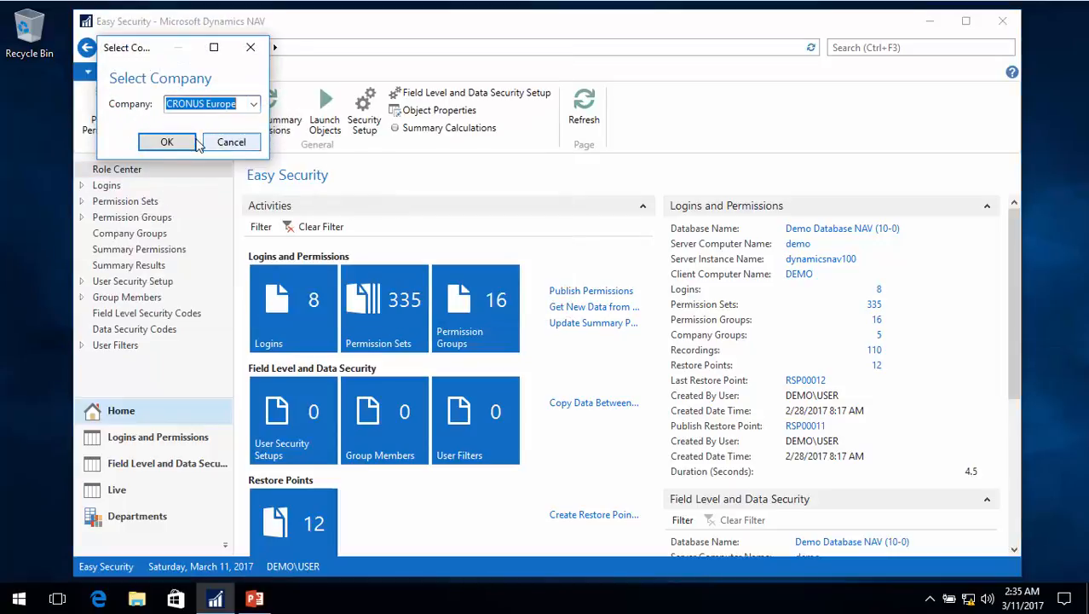
{"action": "left_click", "coordinate": [183, 143]}
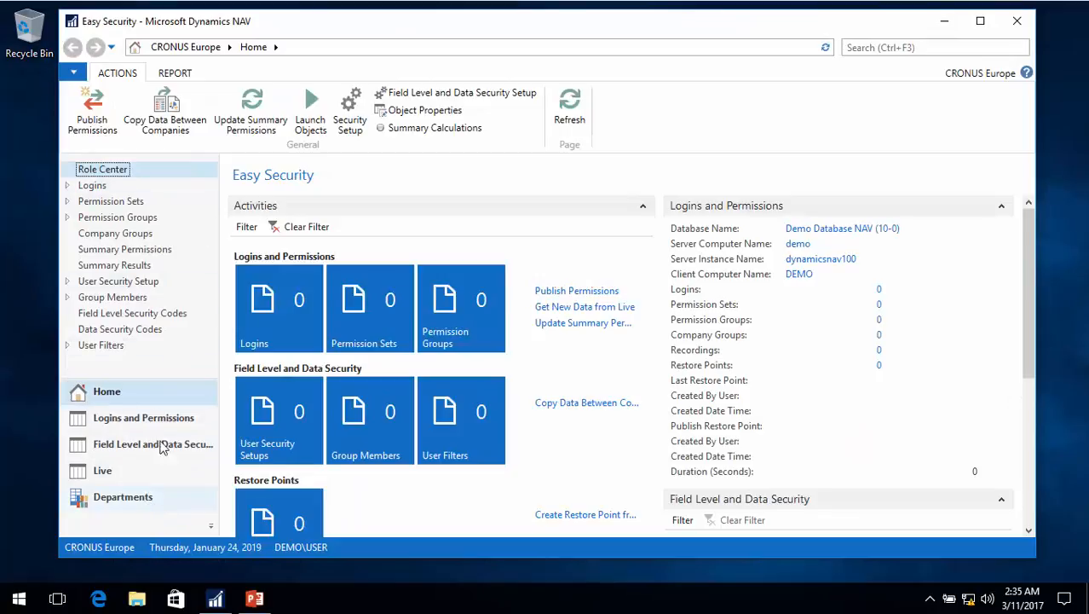
- Check the customer ADDRESS field level security code in CRONUS Europe, including its objects and whether it comes from the setup company
{"action": "left_click", "coordinate": [133, 314]}
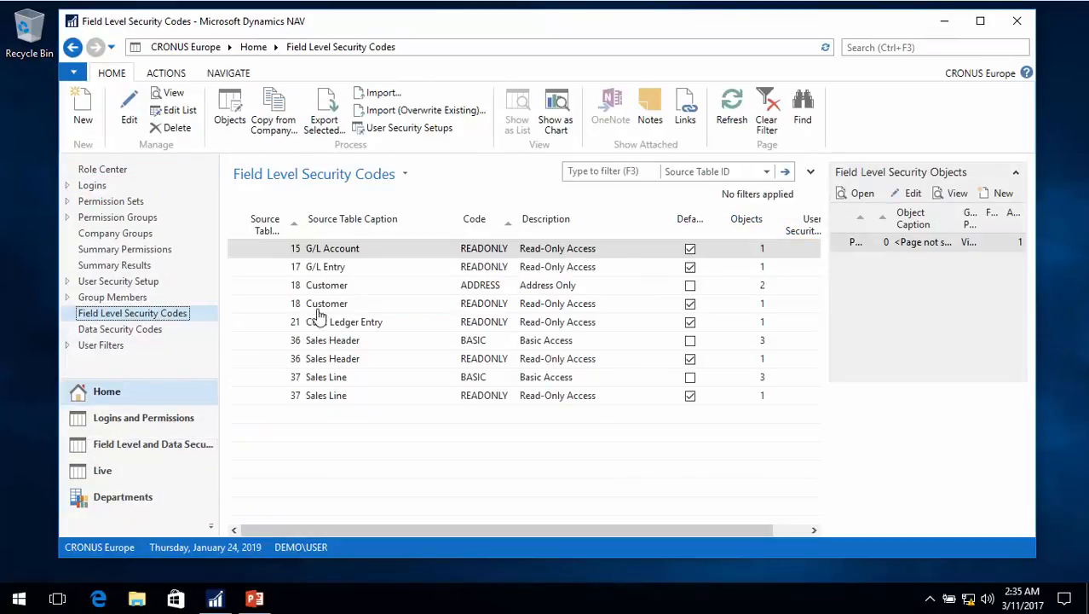
{"action": "left_click", "coordinate": [453, 287]}
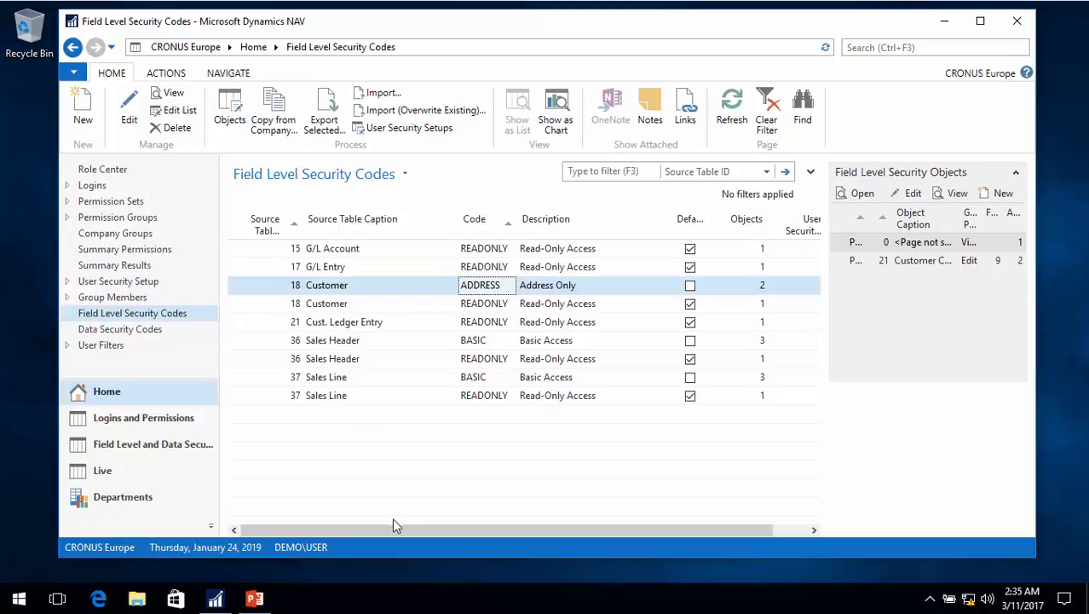
{"action": "left_click_drag", "start_coordinate": [391, 525], "coordinate": [507, 535]}
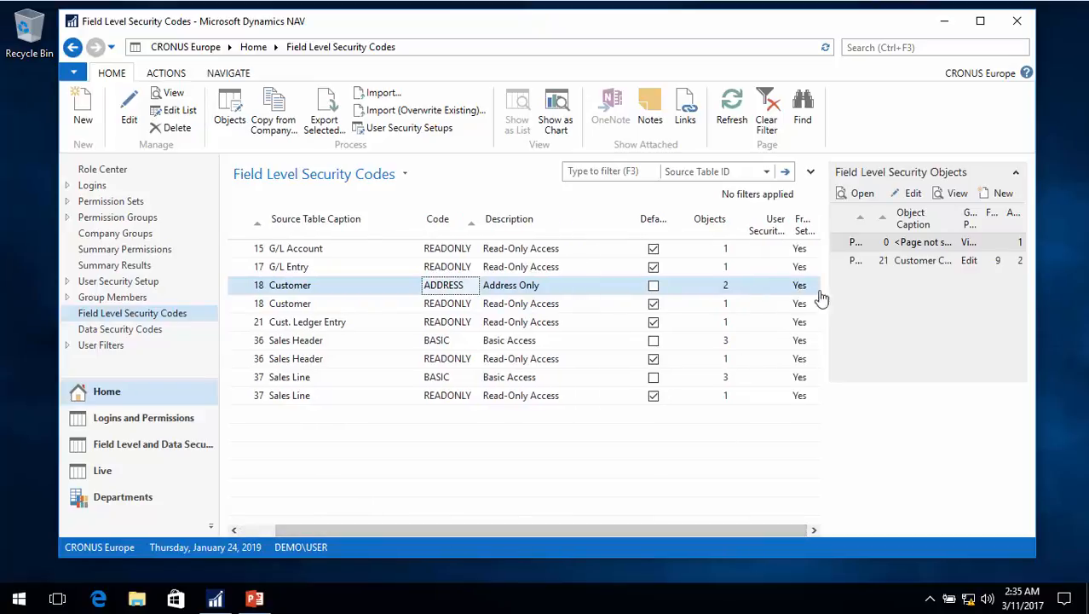
{"action": "left_click_drag", "start_coordinate": [519, 530], "coordinate": [358, 548]}
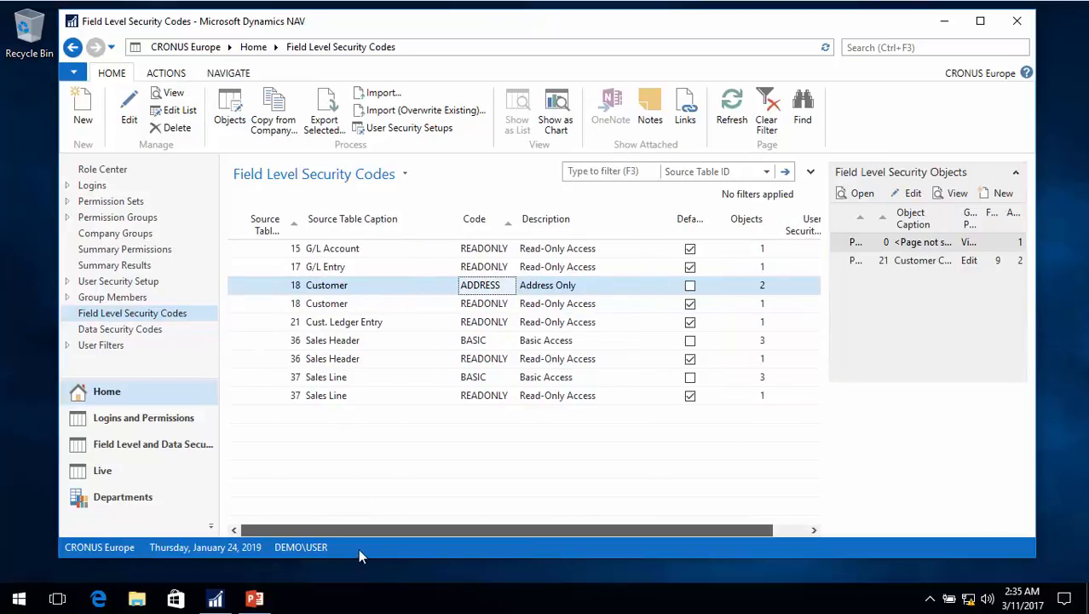
- Switch the active company from CRONUS Europe to CRONUS North America
{"action": "left_click", "coordinate": [73, 73]}
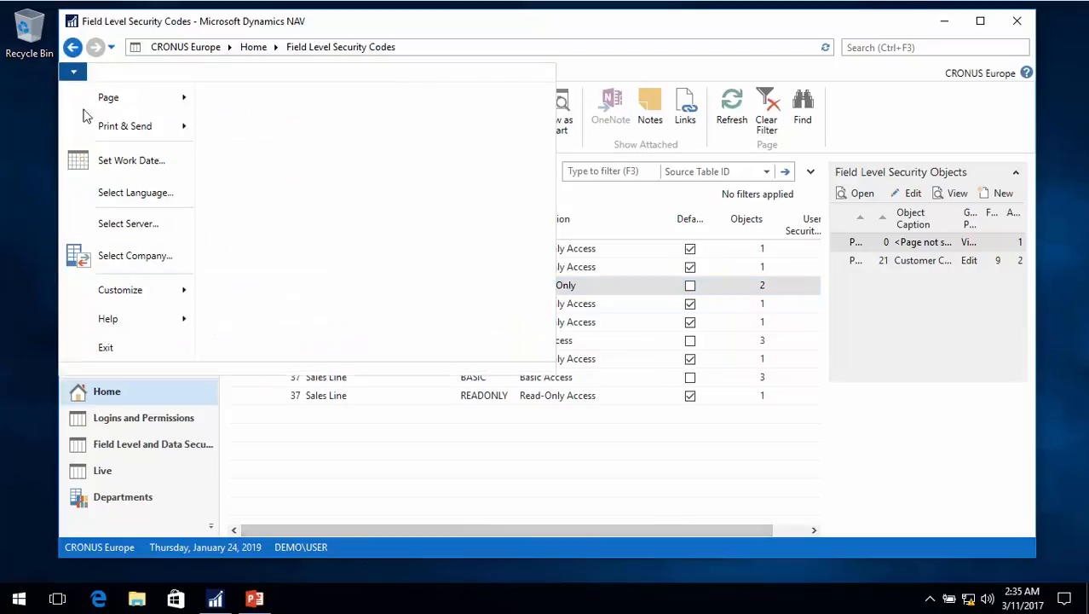
{"action": "left_click", "coordinate": [137, 255]}
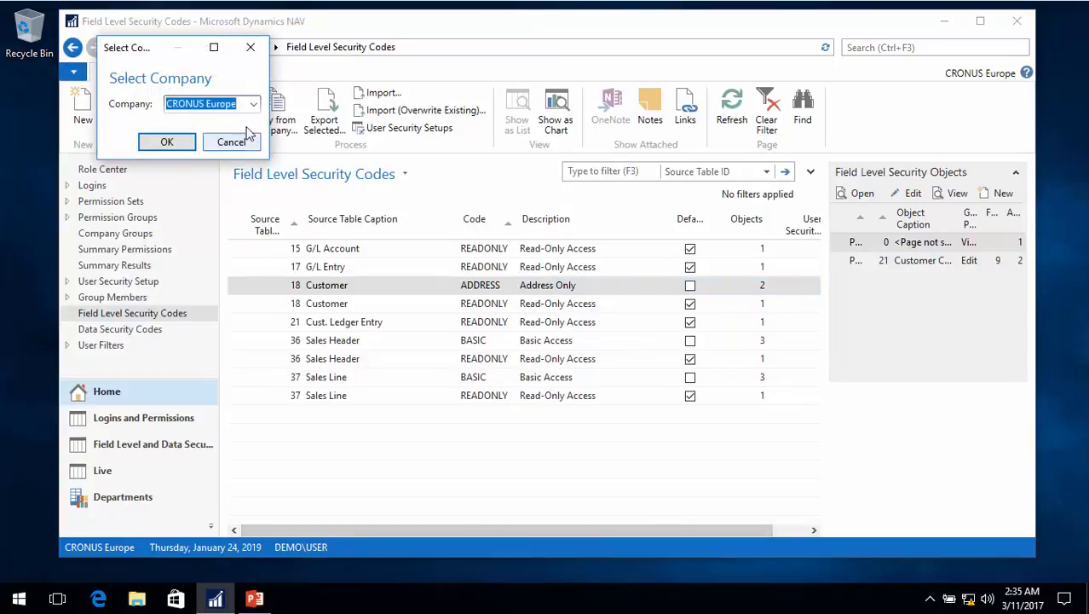
{"action": "left_click", "coordinate": [253, 104]}
{"action": "left_click", "coordinate": [211, 159]}
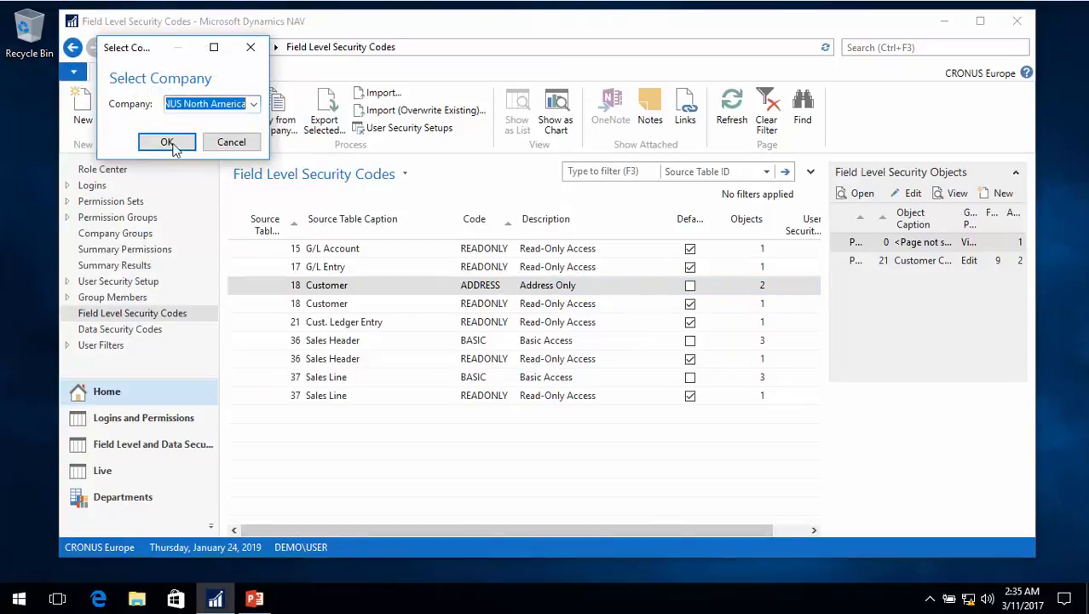
{"action": "left_click", "coordinate": [167, 142]}
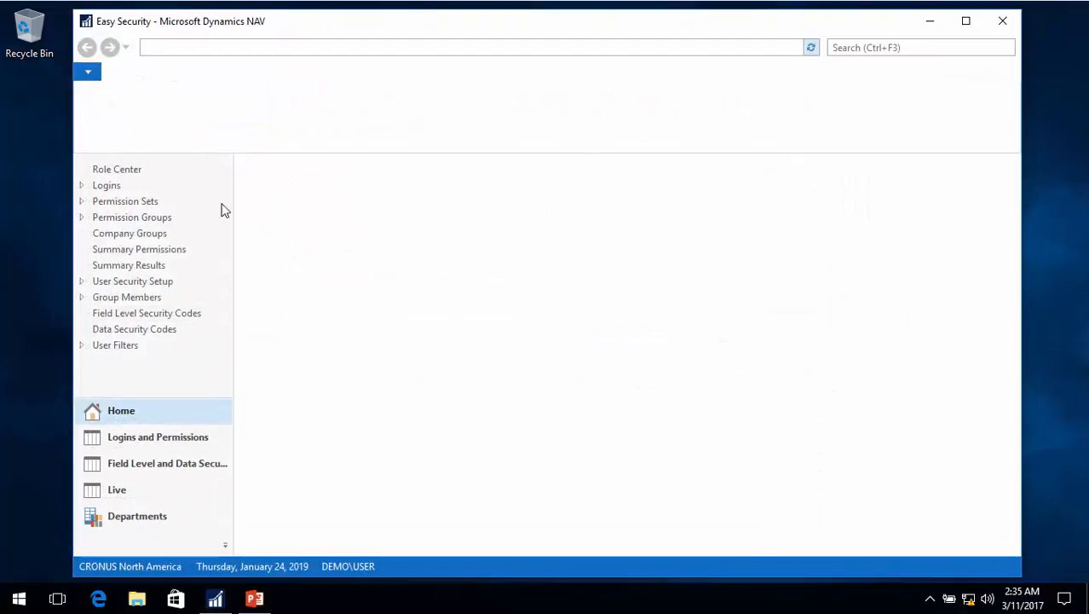
- Check the From Setup Company column of the field level security codes in CRONUS North America, and select the customer ADDRESS code
{"action": "left_click", "coordinate": [143, 314]}
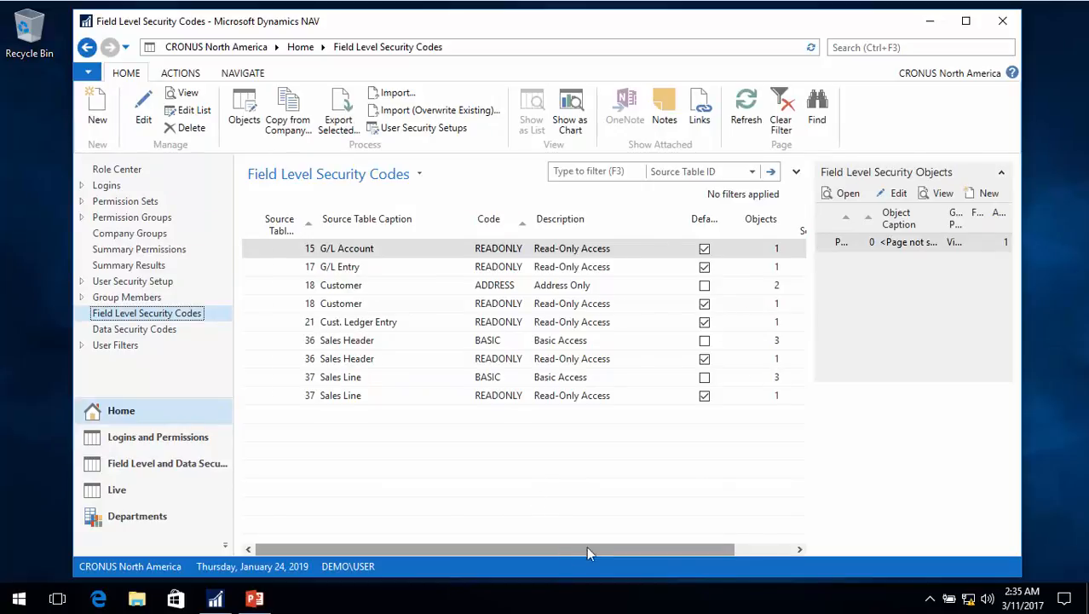
{"action": "left_click_drag", "start_coordinate": [587, 545], "coordinate": [668, 547]}
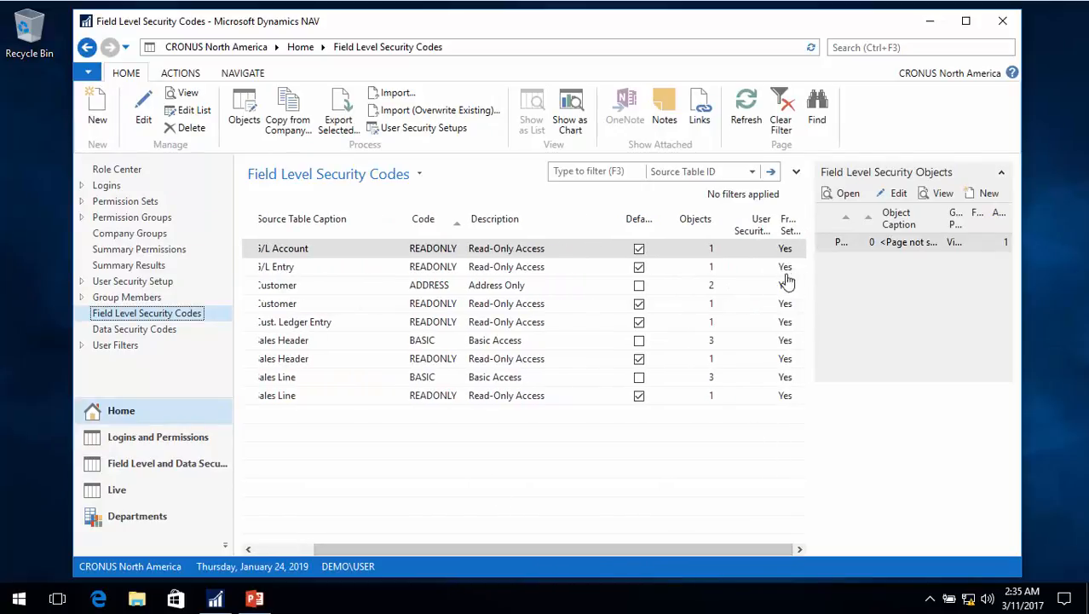
{"action": "left_click", "coordinate": [339, 292]}
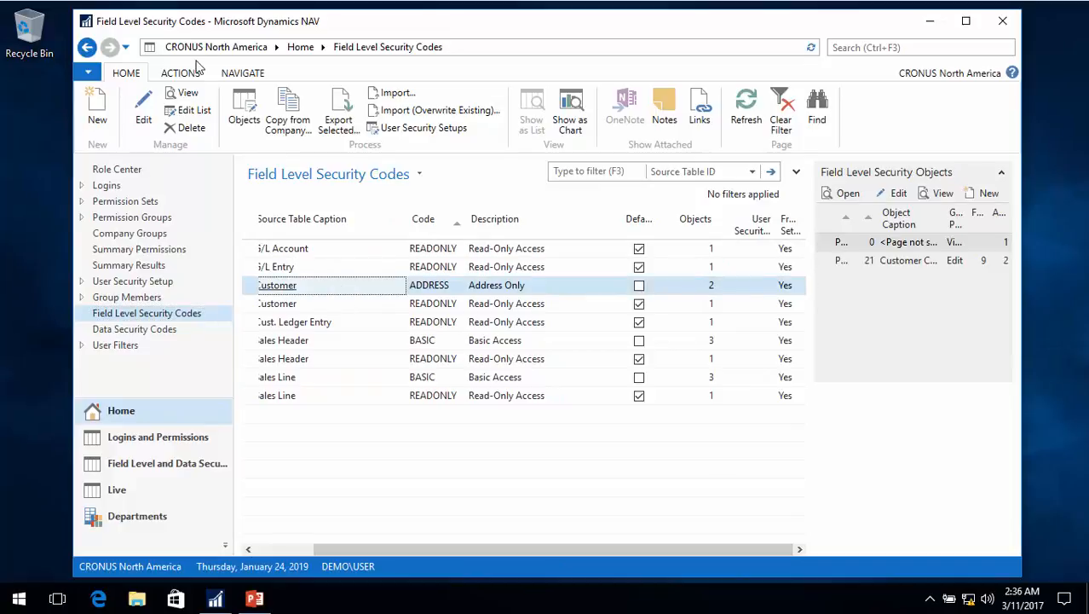
- Try to add page 22 Customer List to the objects of the customer ADDRESS code, and close the page discarding the changes
{"action": "left_click", "coordinate": [241, 124]}
{"action": "left_click", "coordinate": [141, 258]}
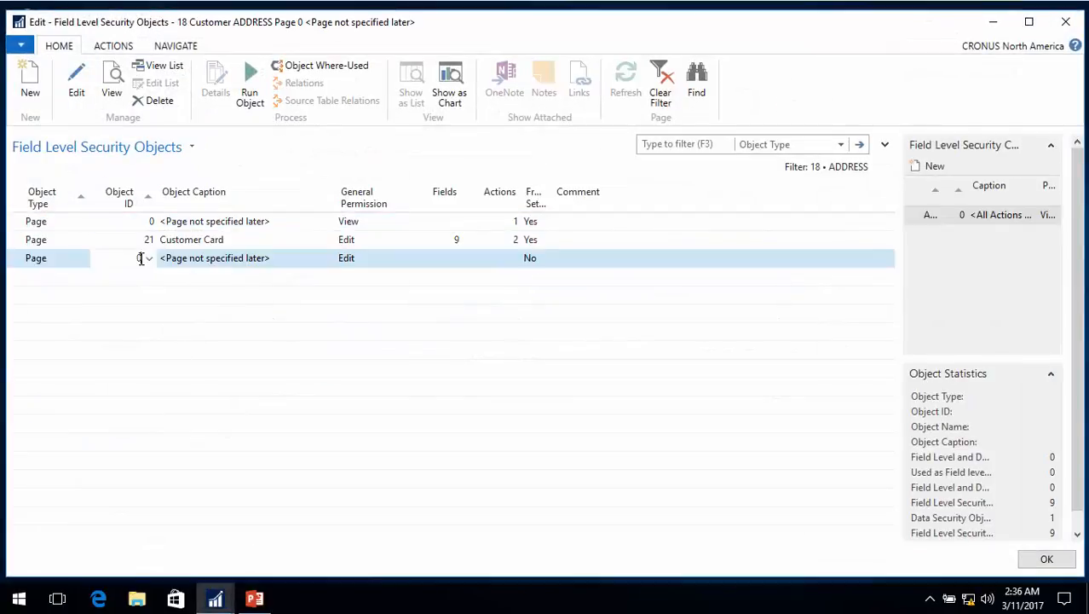
{"action": "left_click", "coordinate": [148, 258]}
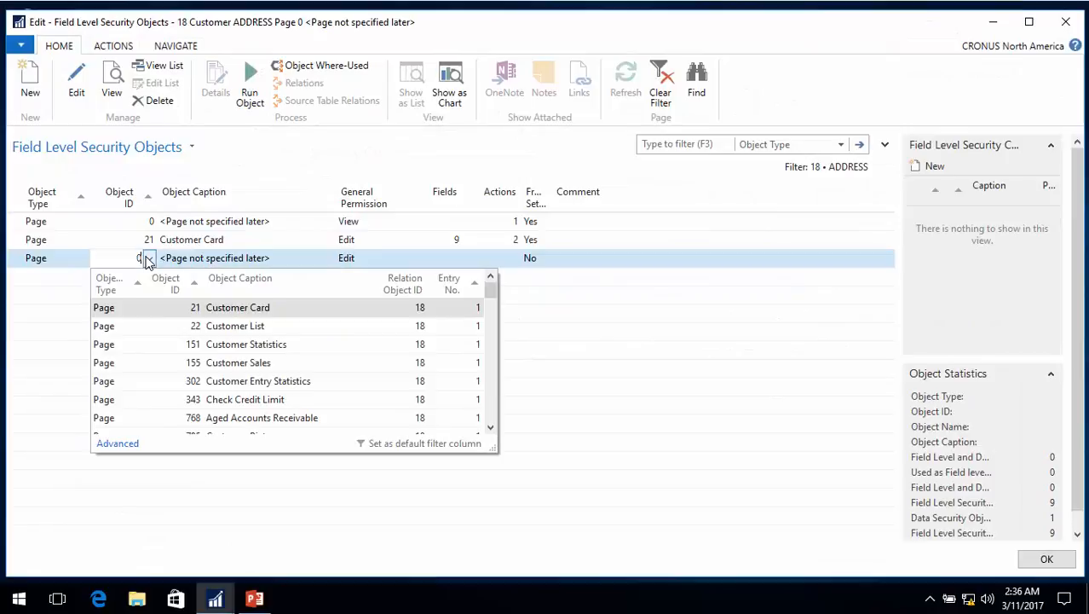
{"action": "left_click", "coordinate": [228, 325]}
{"action": "key", "text": "Tab"}
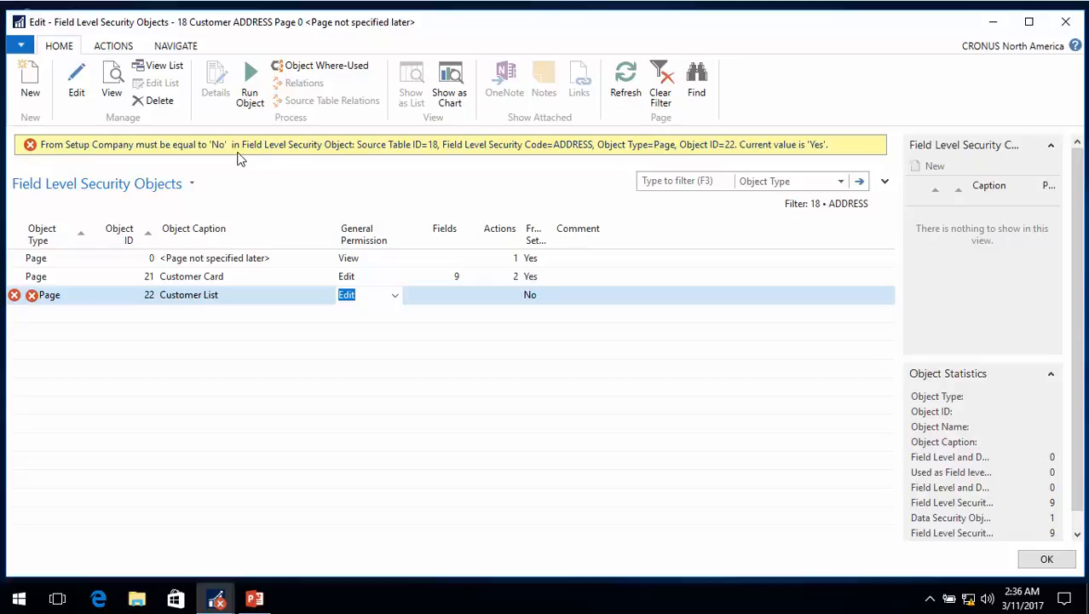
{"action": "key", "text": "Escape"}
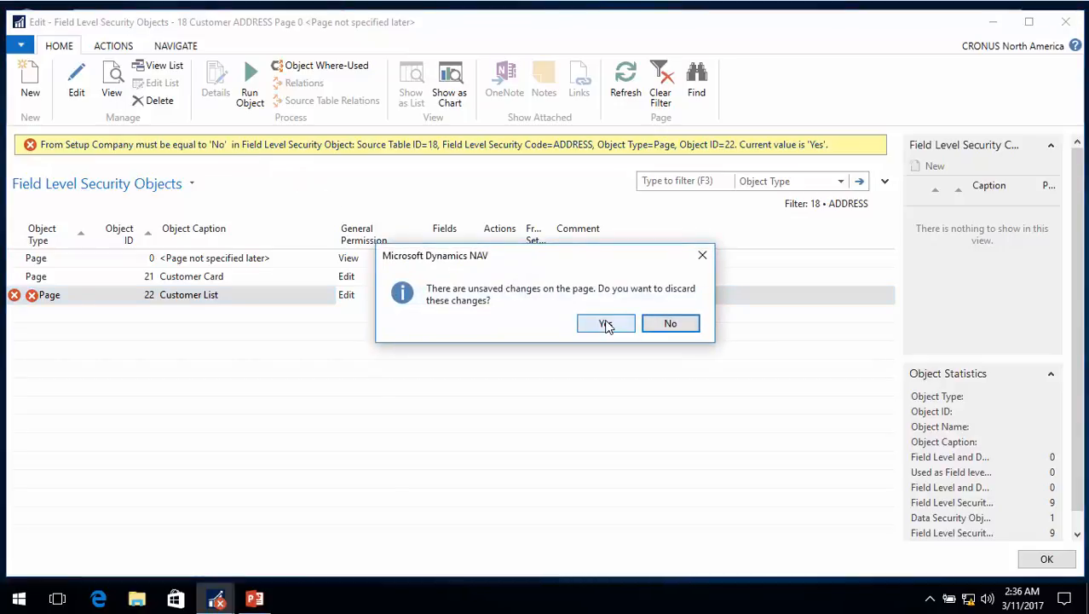
{"action": "left_click", "coordinate": [603, 323]}
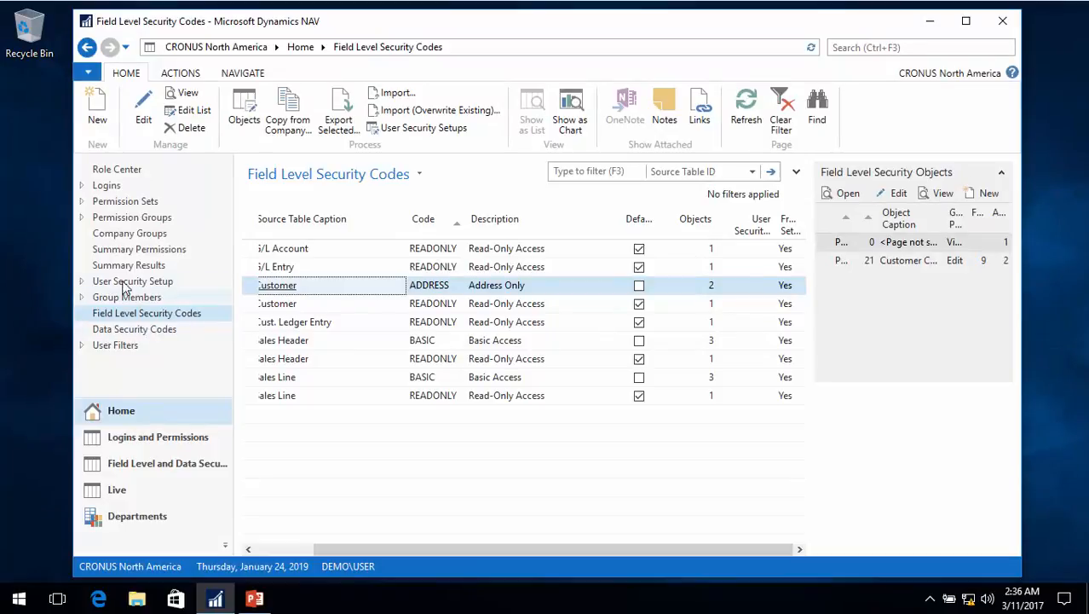
- Review the data security codes, the user security setup and the group members in CRONUS North America
{"action": "left_click", "coordinate": [129, 332]}
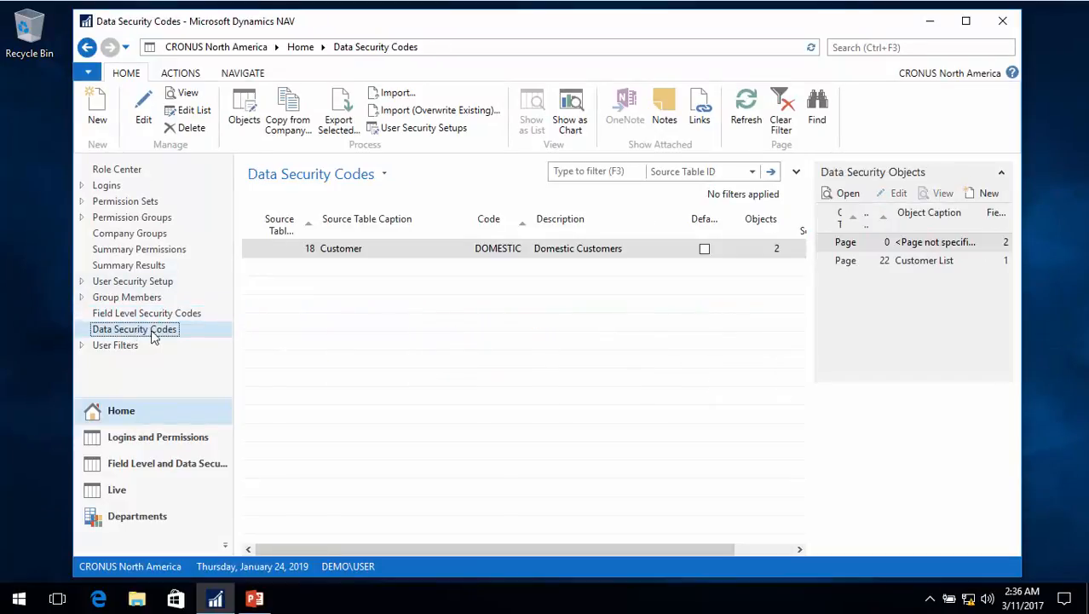
{"action": "left_click", "coordinate": [131, 287]}
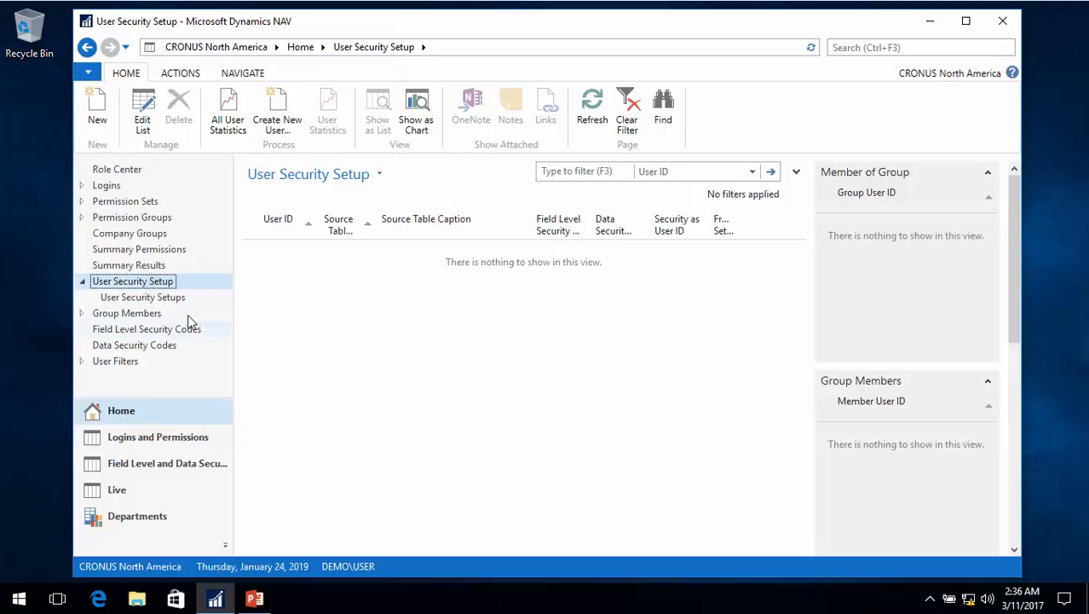
{"action": "left_click", "coordinate": [122, 314]}
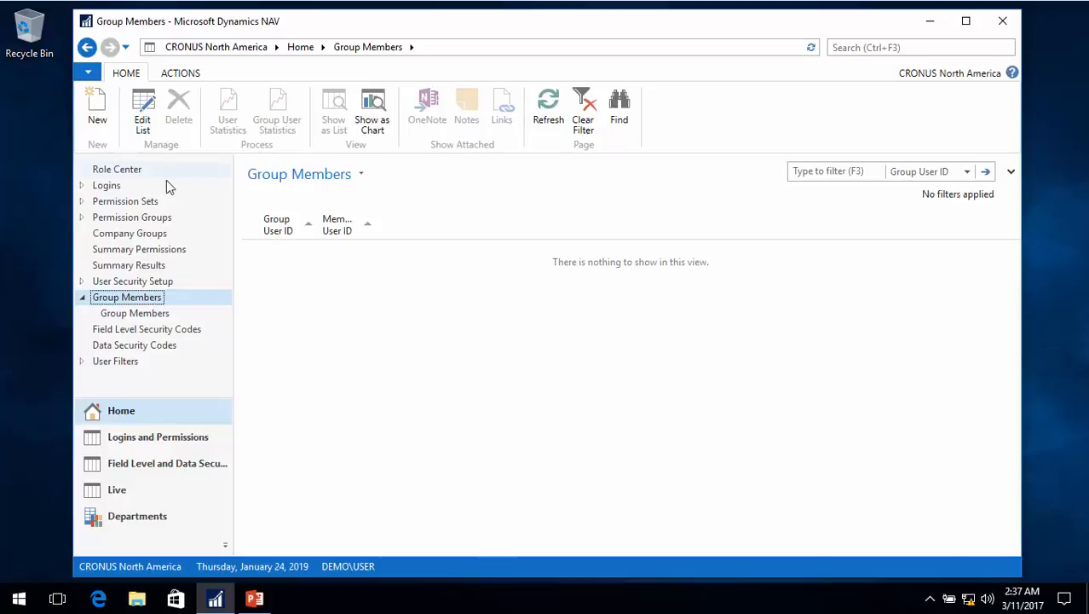
- Return to the Role Center and open the field level and data security setup of CRONUS North America to examine its copy options
{"action": "left_click", "coordinate": [119, 170]}
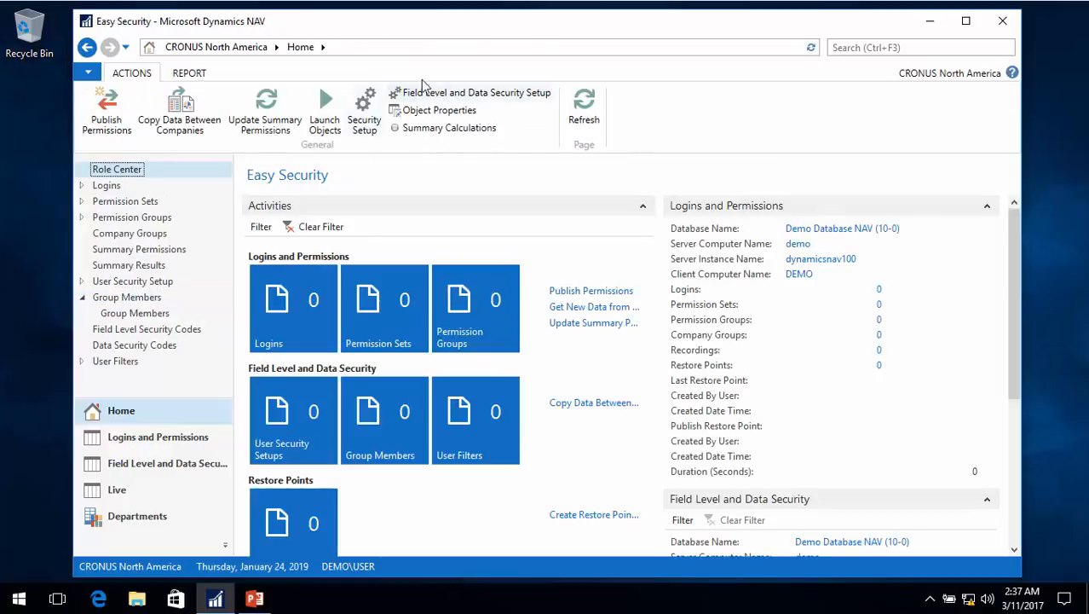
{"action": "left_click", "coordinate": [468, 95]}
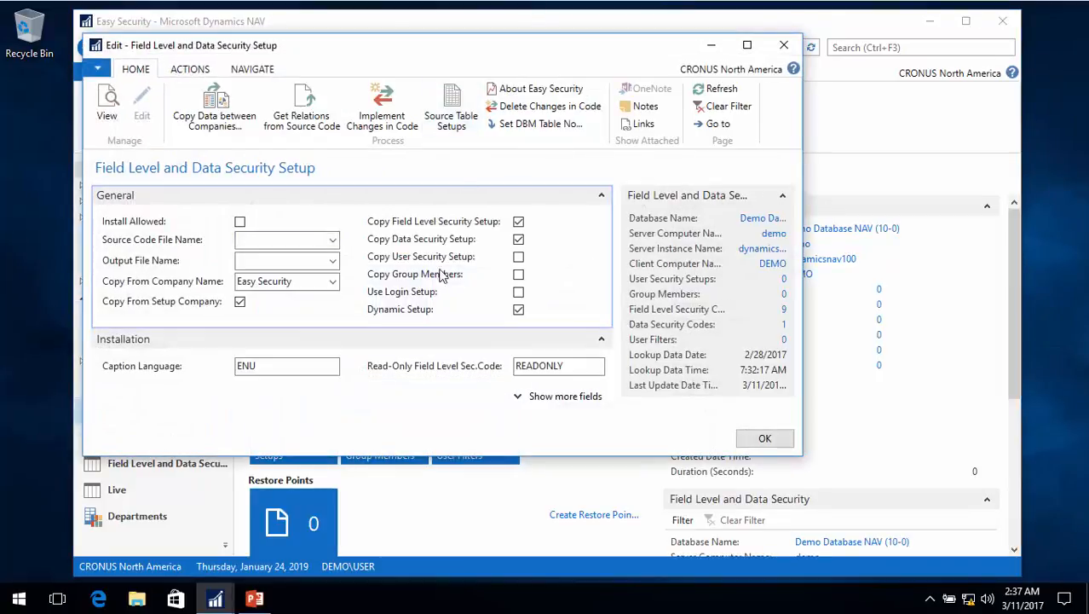